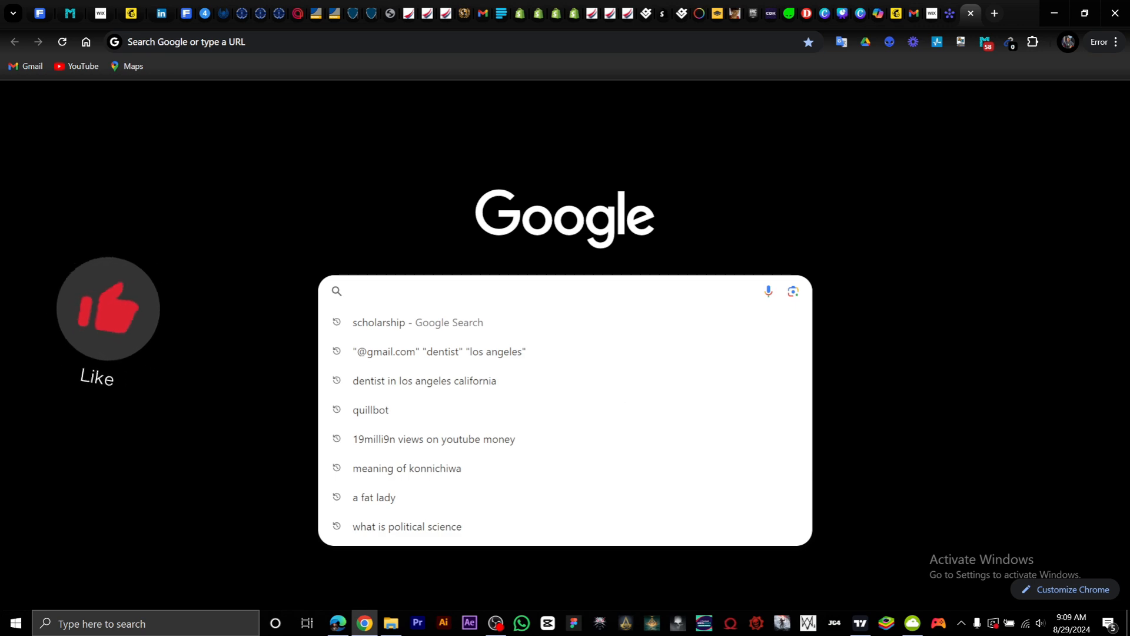
# Search Google for git and download the standalone 64-bit Git for Windows Setup from the official Git site
pyautogui.write('git')
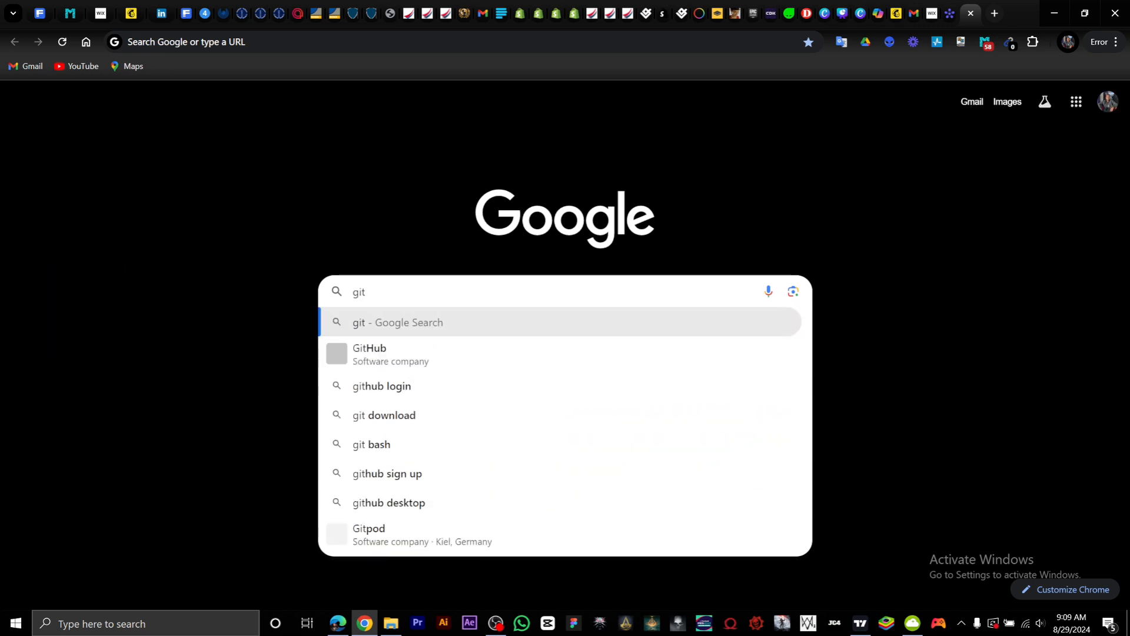
pyautogui.press('Return')
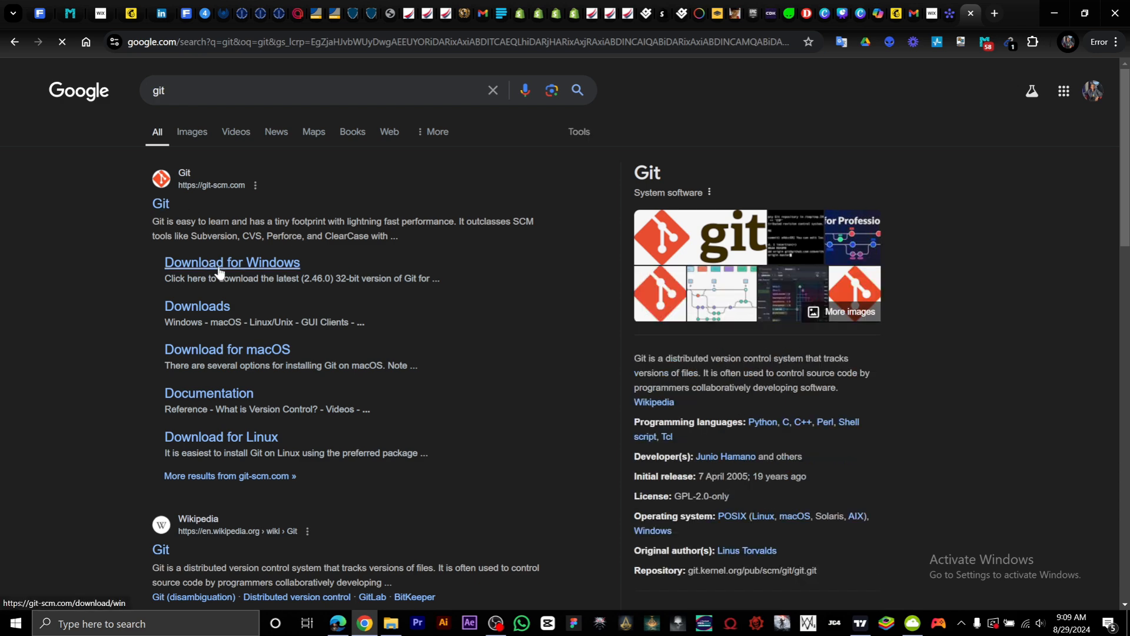
pyautogui.click(221, 270)
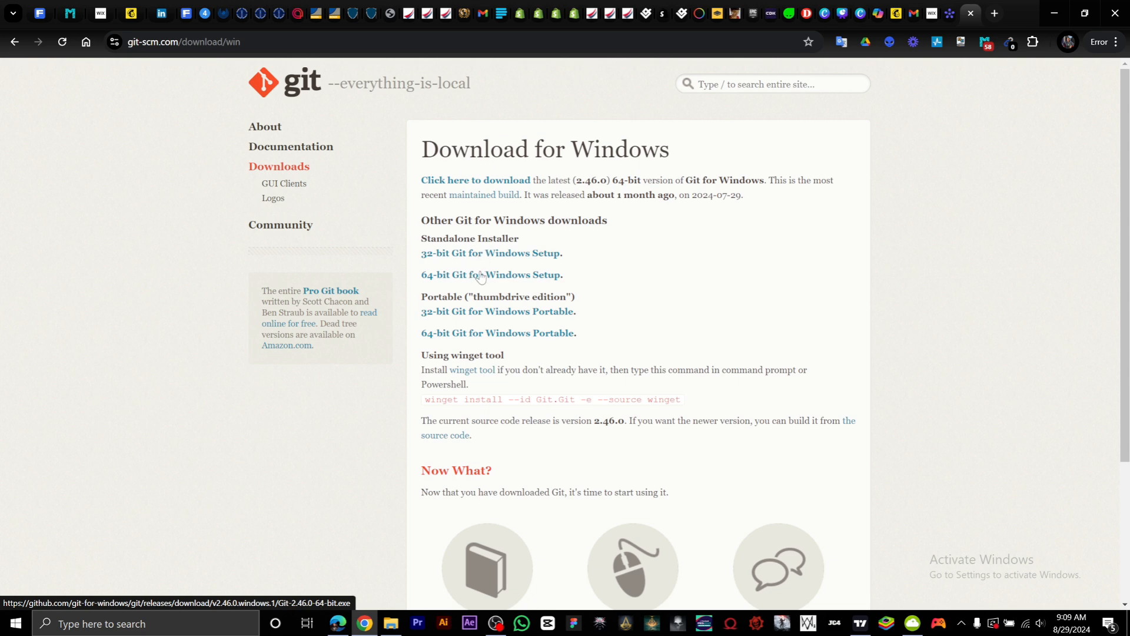
pyautogui.click(481, 277)
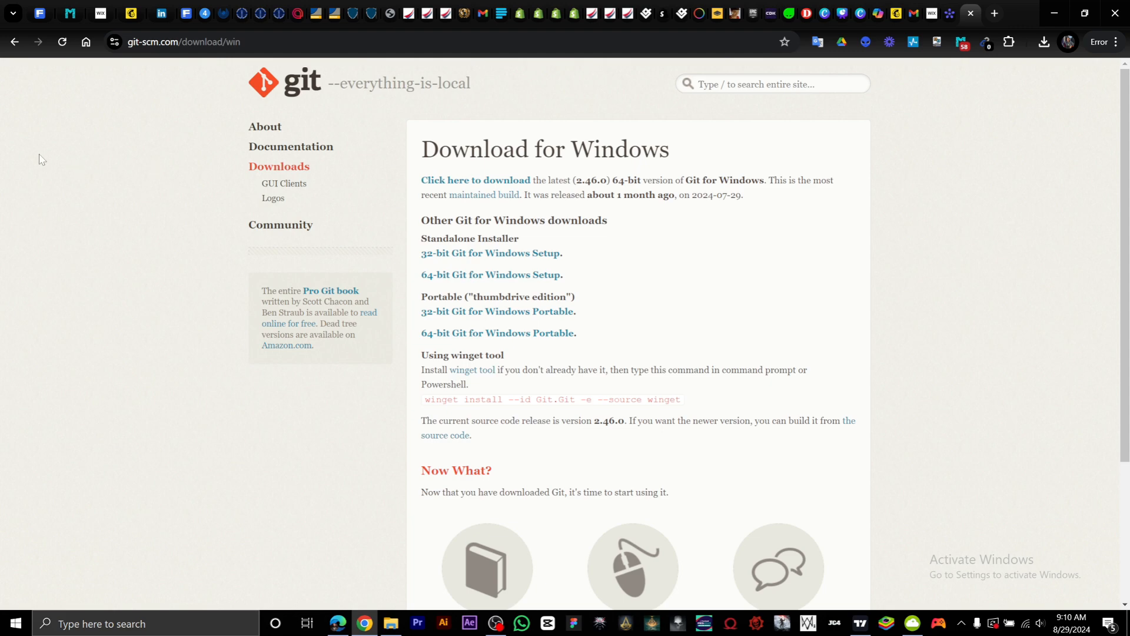
pyautogui.click(14, 42)
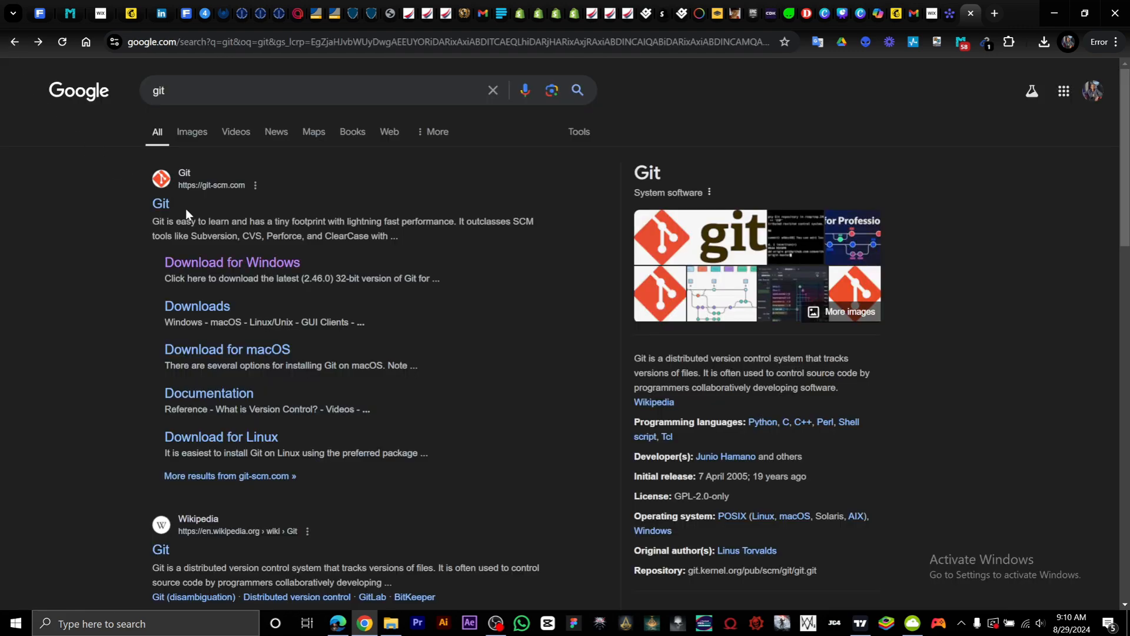
pyautogui.click(161, 204)
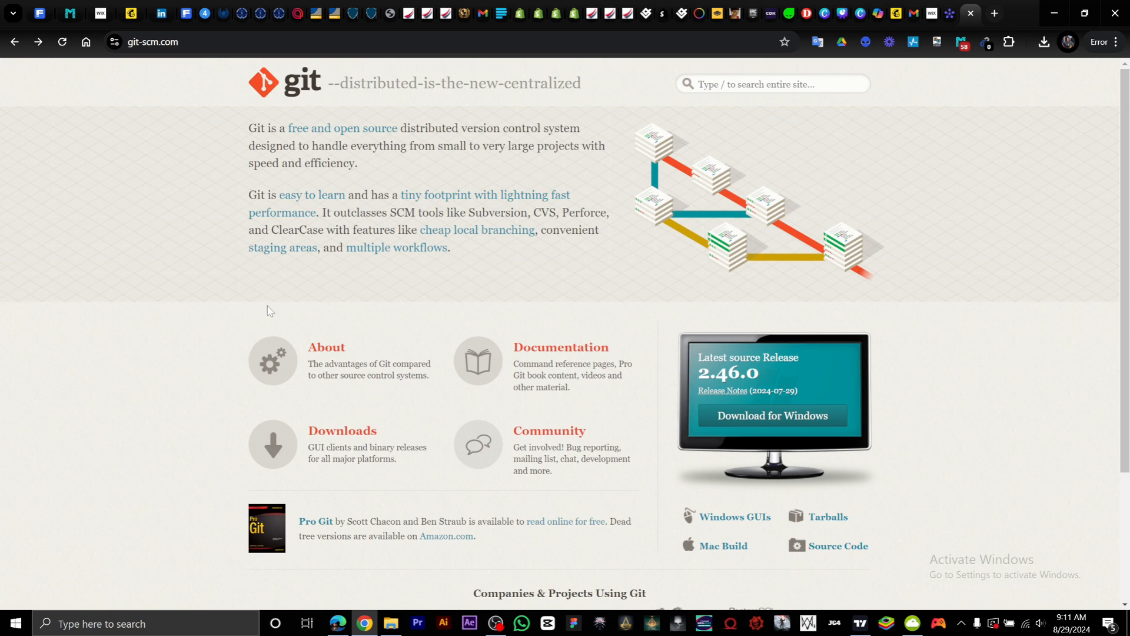
pyautogui.click(345, 434)
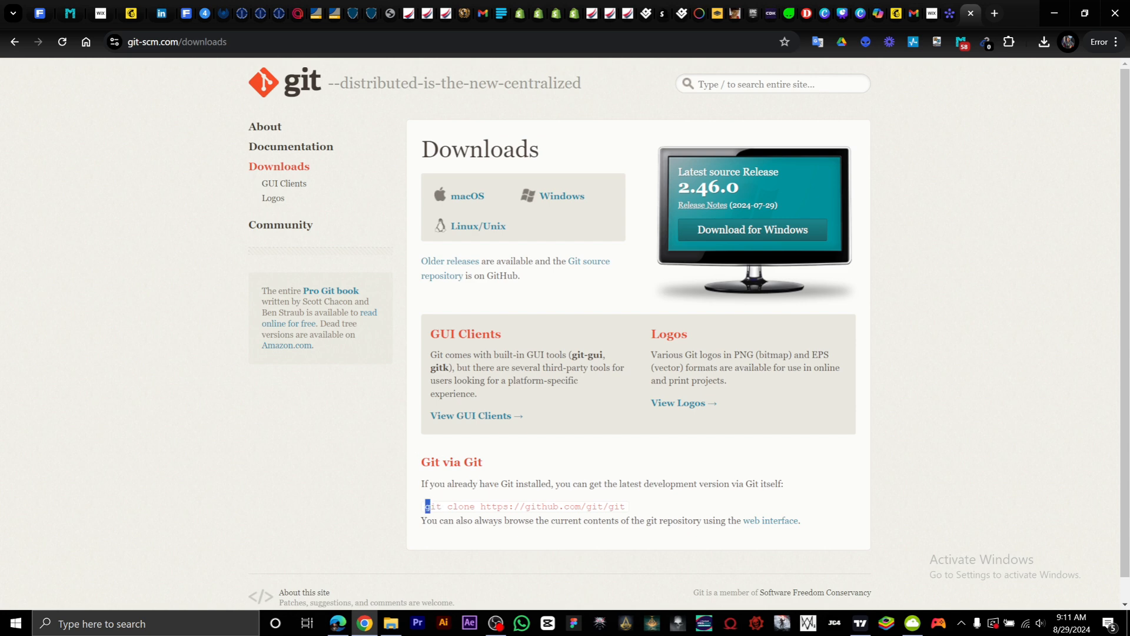
pyautogui.moveTo(426, 506)
pyautogui.mouseDown()
pyautogui.moveTo(501, 520)
pyautogui.moveTo(630, 510)
pyautogui.mouseUp()
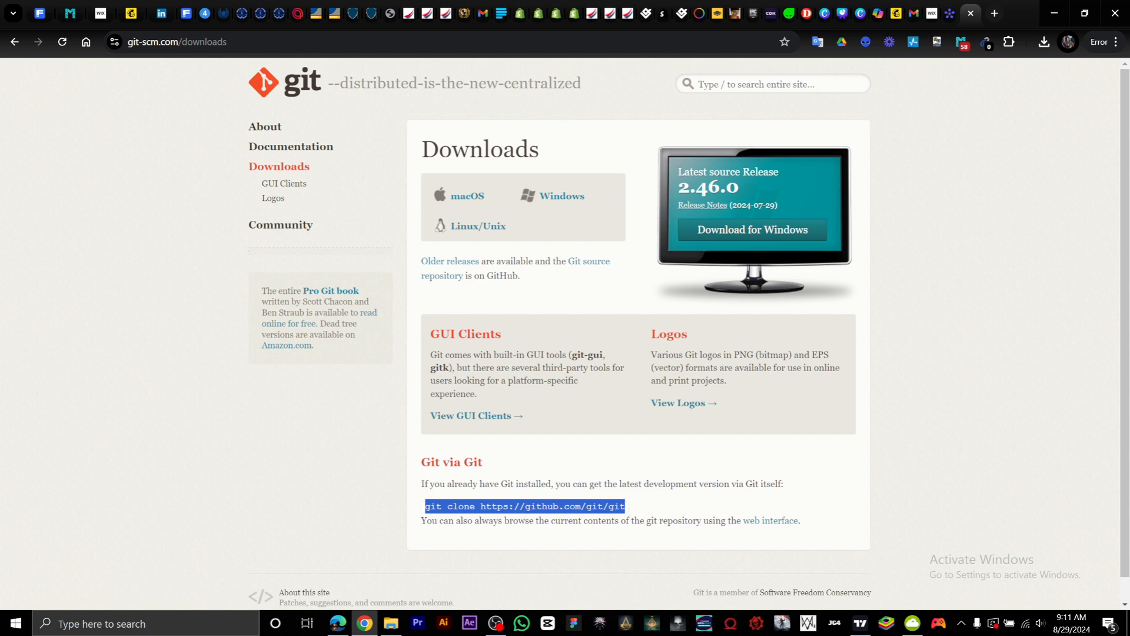
pyautogui.rightClick(614, 515)
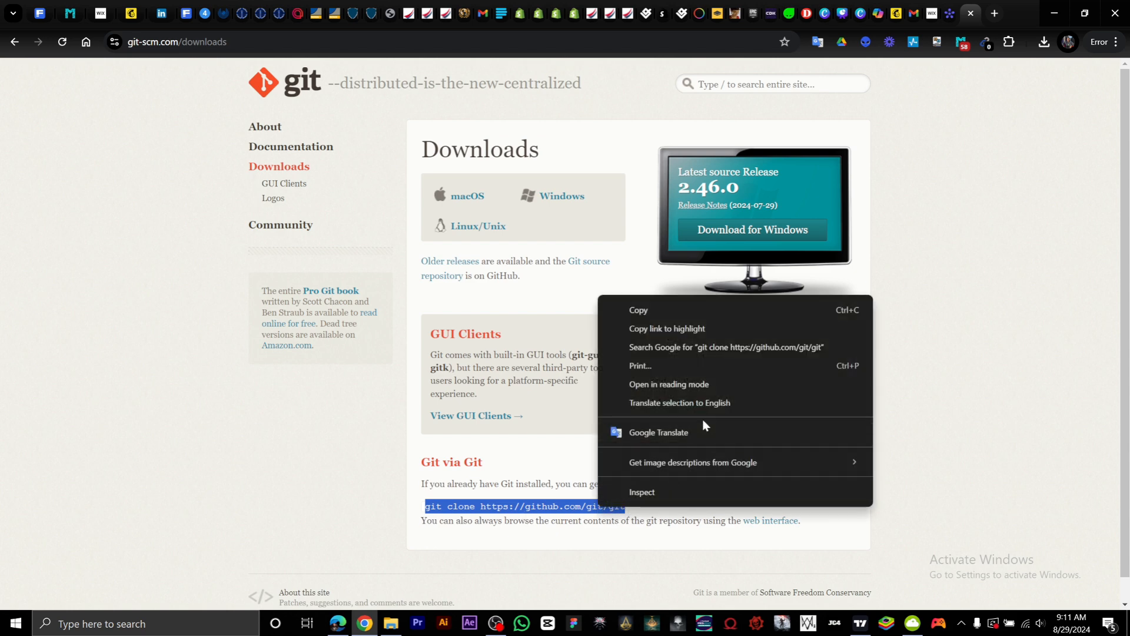
pyautogui.click(662, 311)
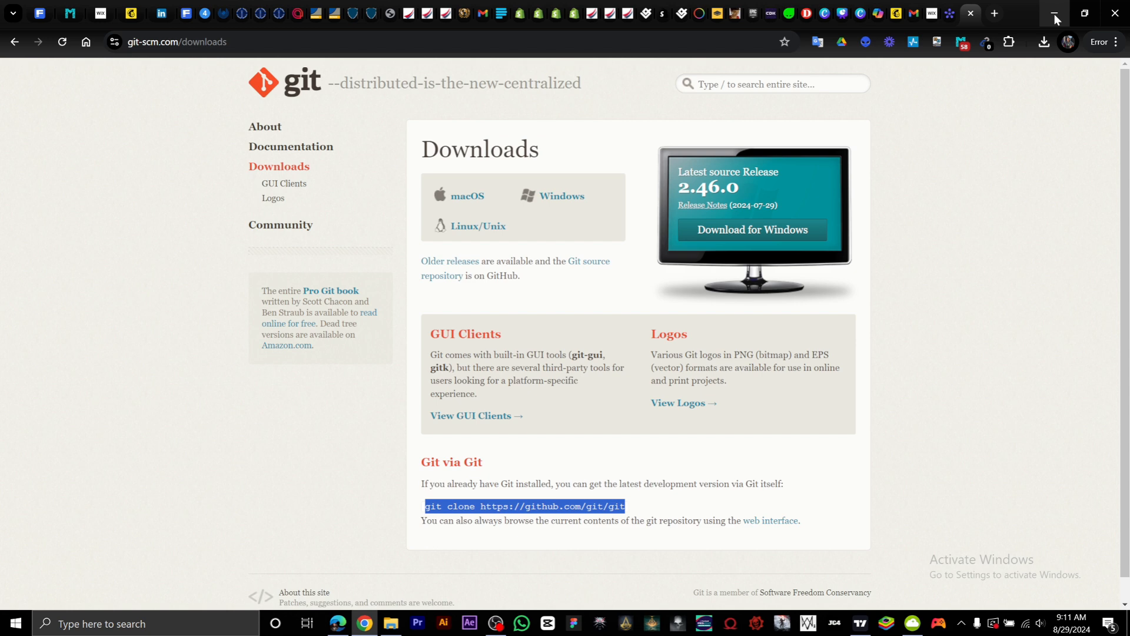
pyautogui.click(1097, 138)
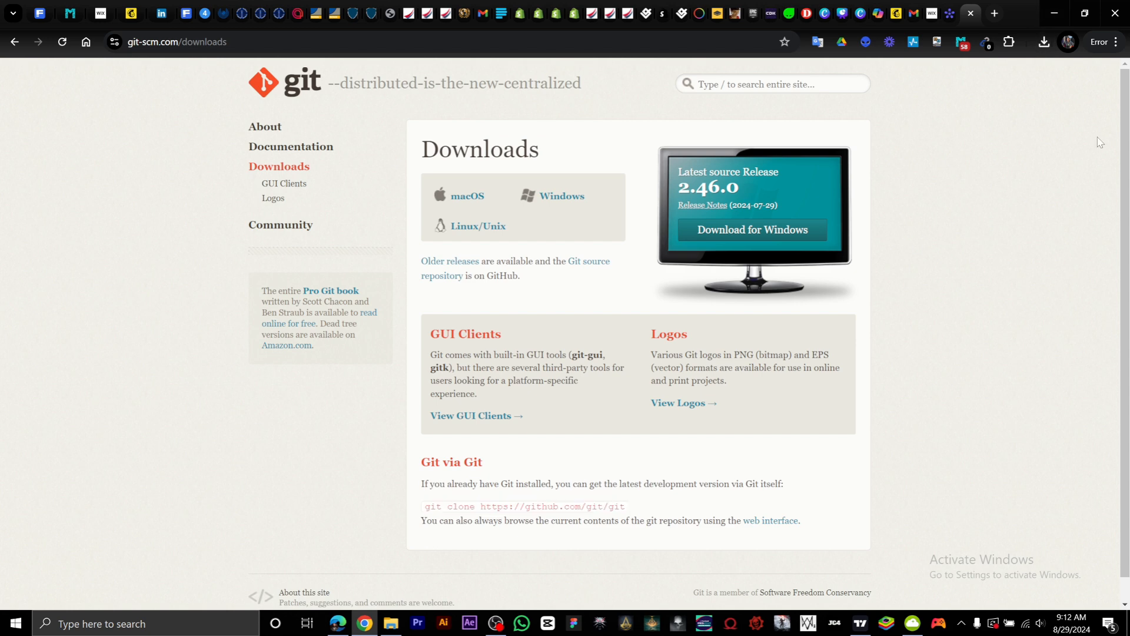
# Locate the downloaded Git-2.46.0-64-bit installer in its folder and run it as administrator
pyautogui.click(1048, 40)
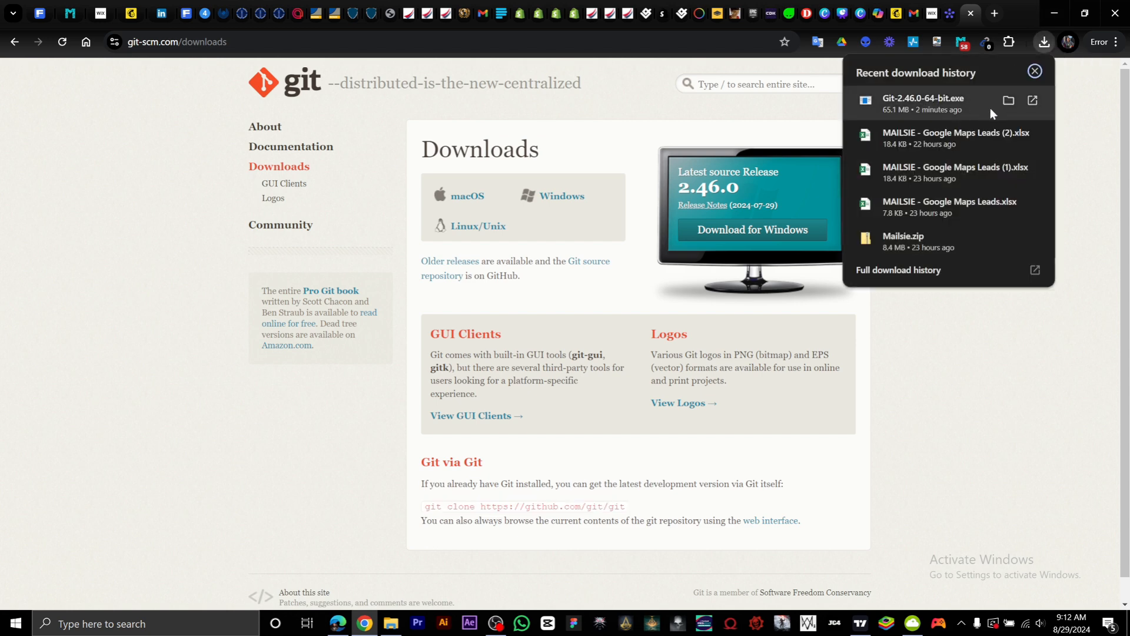
pyautogui.click(1008, 101)
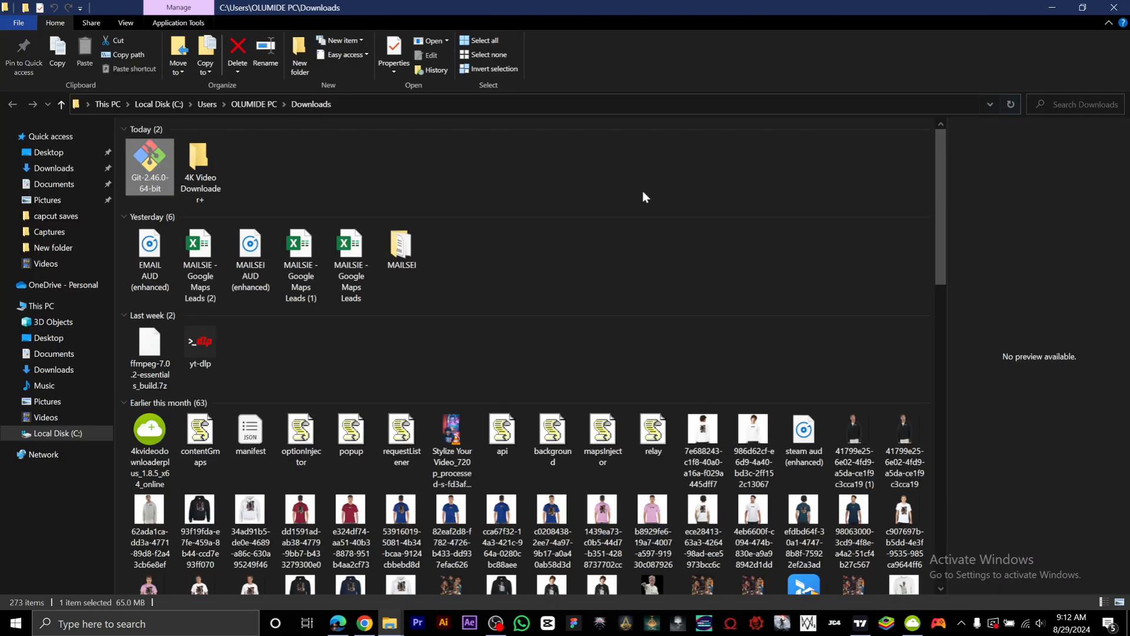
pyautogui.rightClick(147, 163)
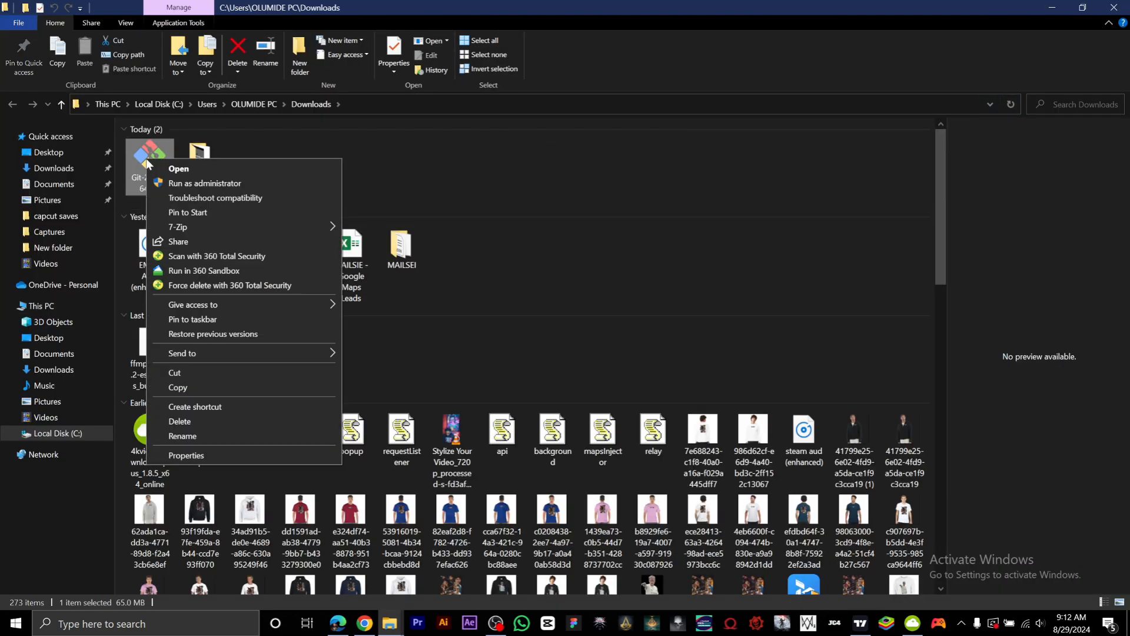
pyautogui.click(229, 186)
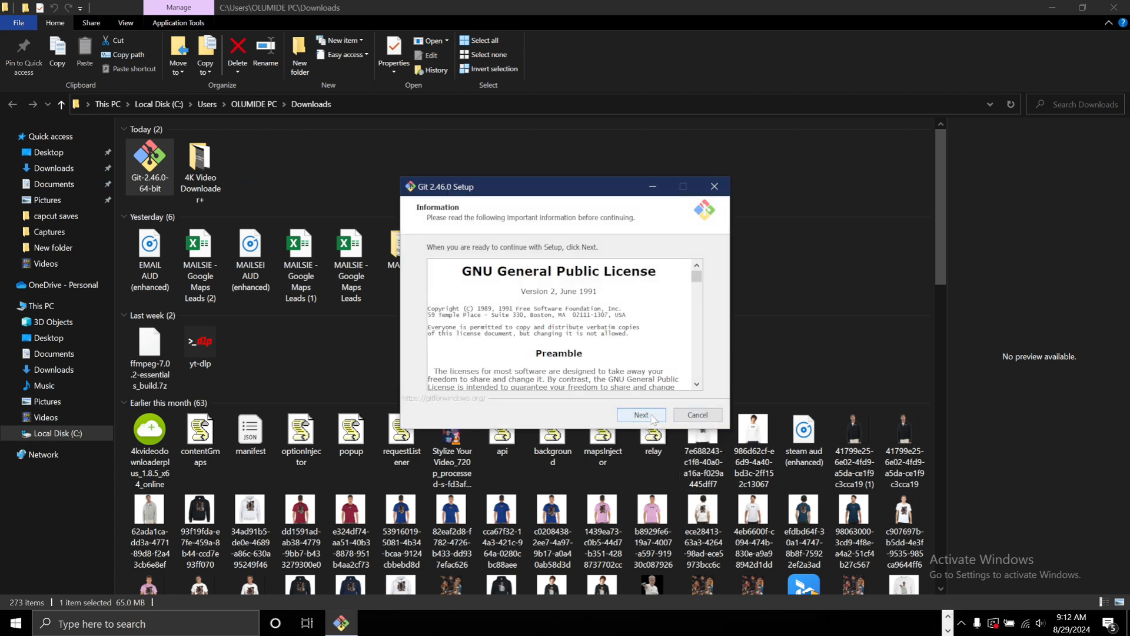
# Install Git 2.46.0 with the default setup options and finish without launching Git Bash or viewing the release notes
pyautogui.click(651, 416)
pyautogui.click(641, 414)
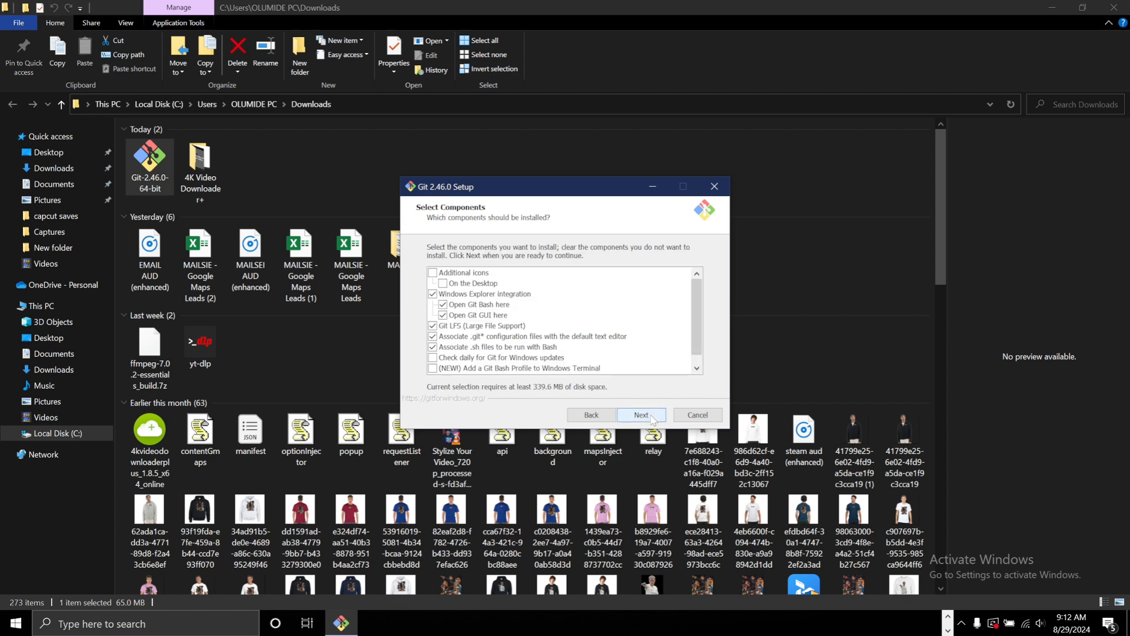
pyautogui.click(641, 414)
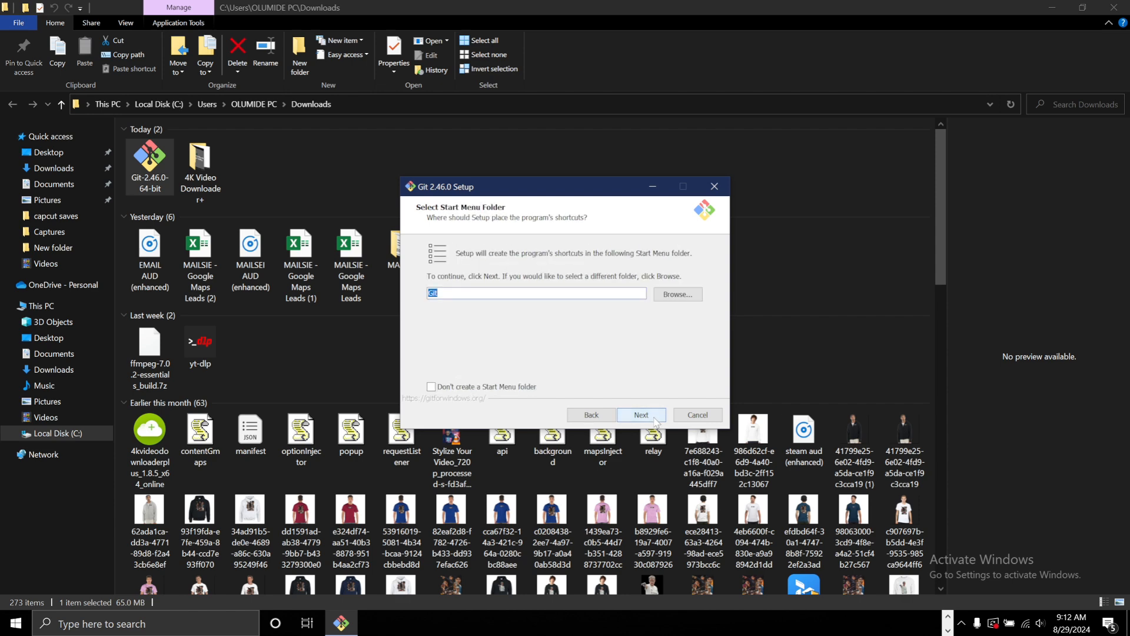
pyautogui.click(655, 420)
pyautogui.click(655, 420)
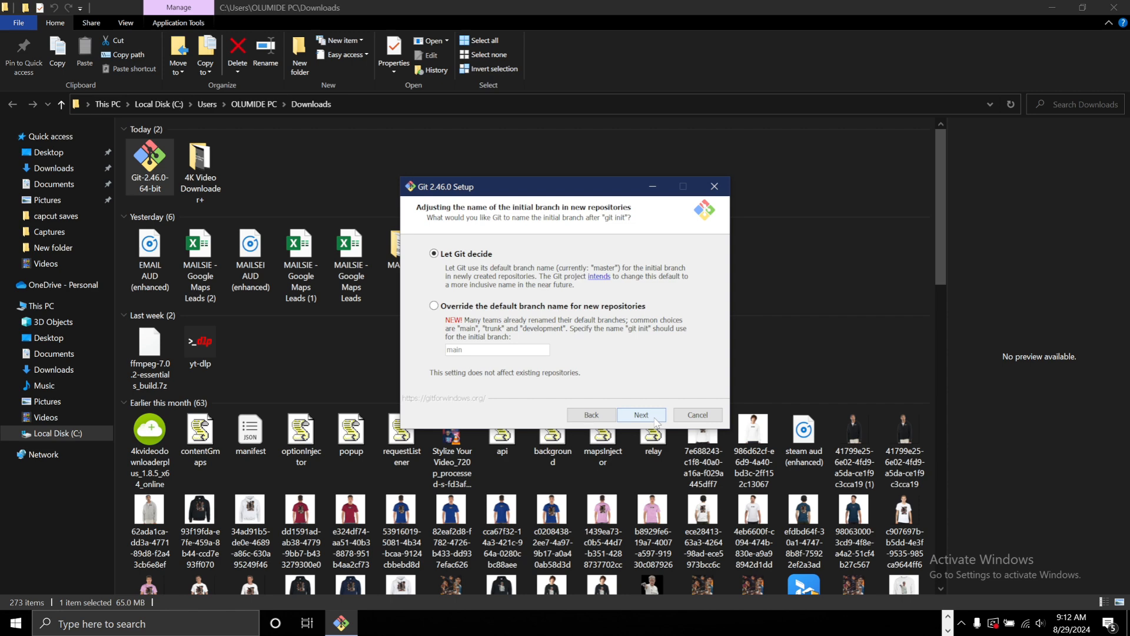
pyautogui.click(654, 417)
pyautogui.click(653, 417)
pyautogui.click(653, 417)
pyautogui.click(653, 417)
pyautogui.click(653, 417)
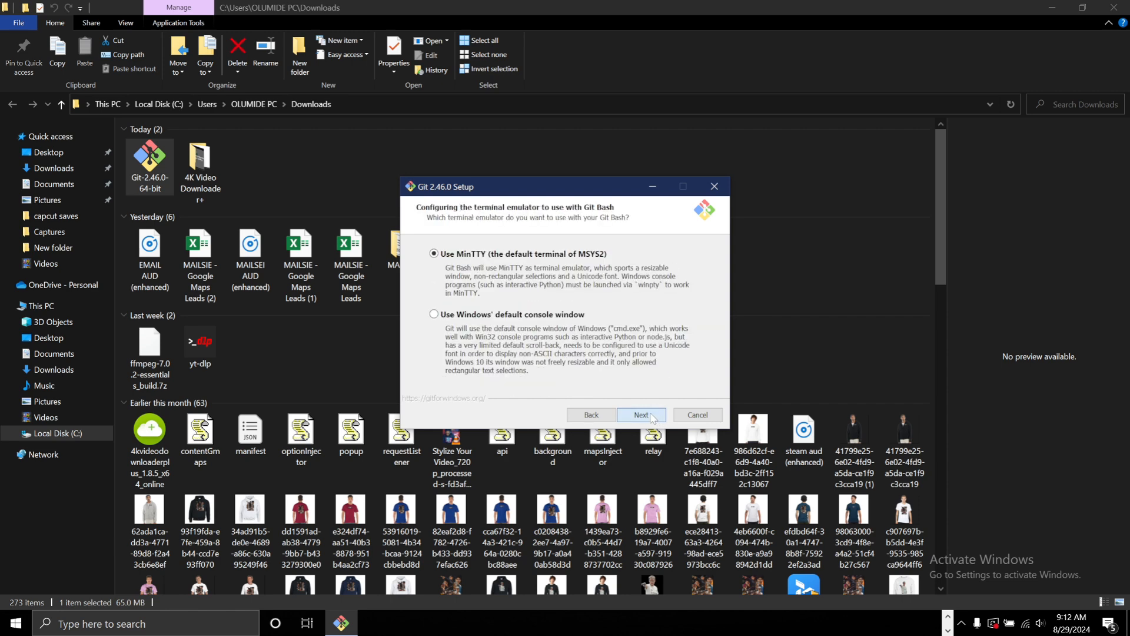
pyautogui.click(653, 416)
pyautogui.click(653, 415)
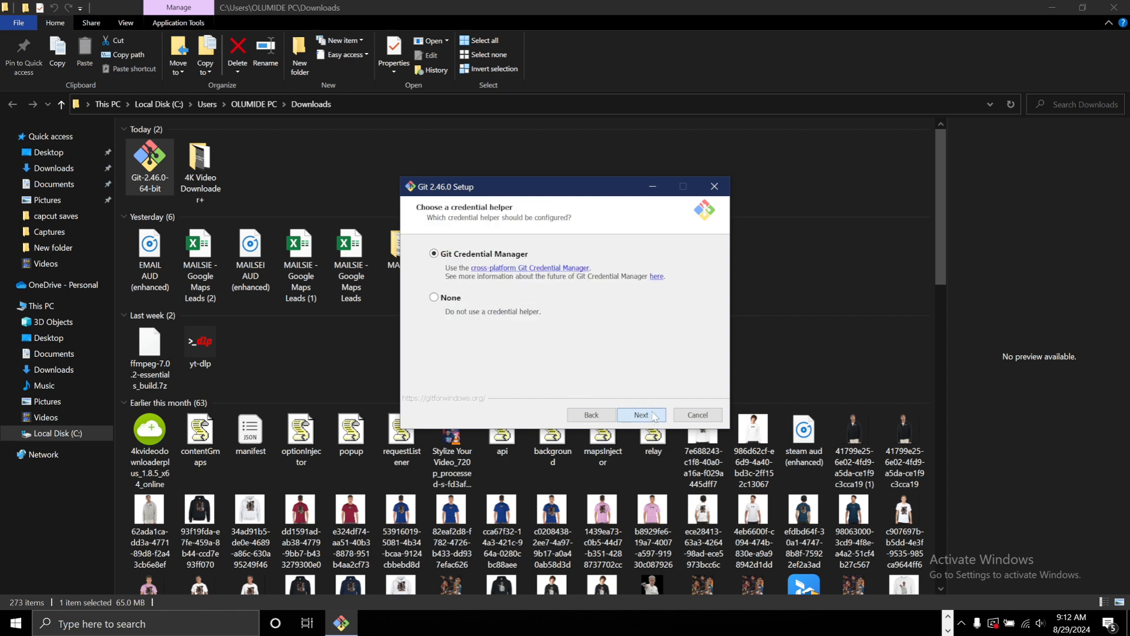
pyautogui.click(653, 416)
pyautogui.click(653, 416)
pyautogui.click(655, 415)
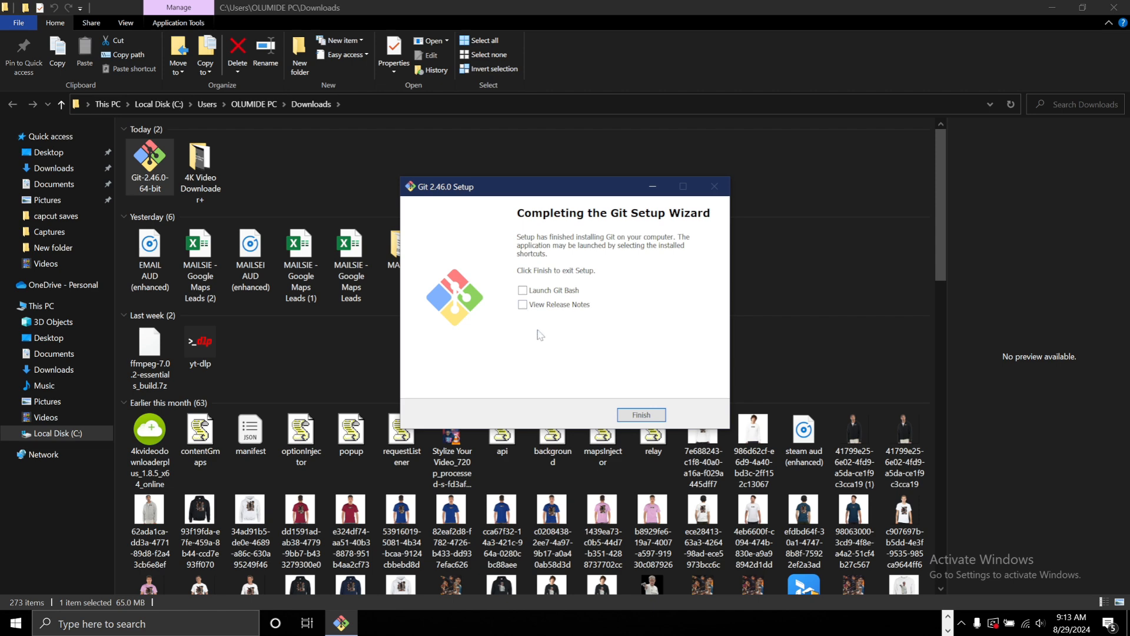
pyautogui.click(641, 417)
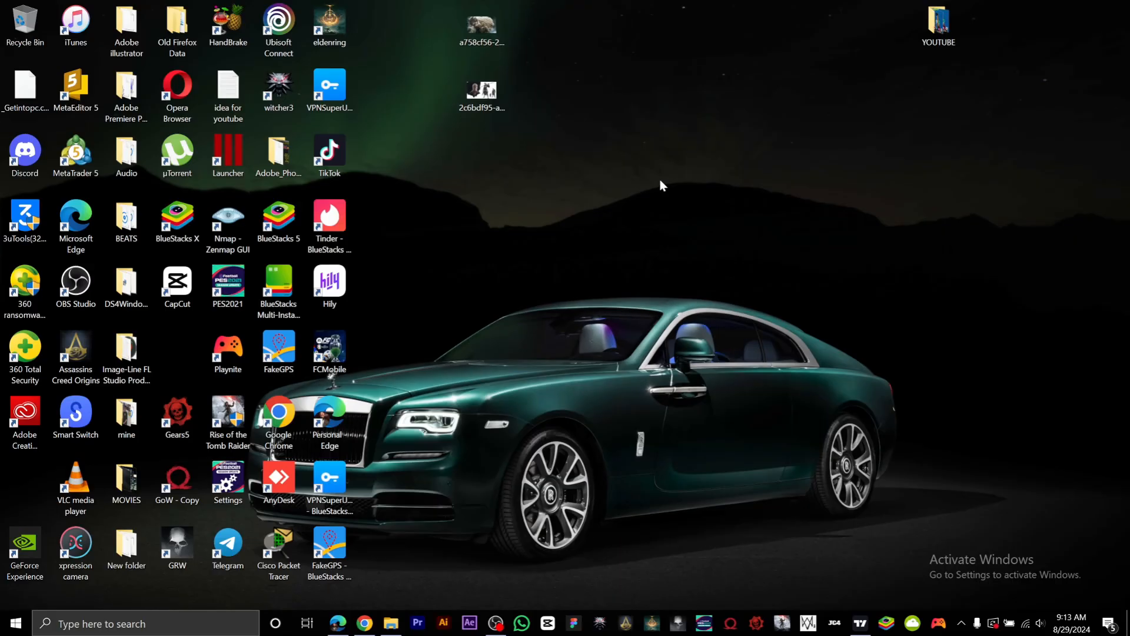
# Create a new folder named FOR on the desktop
pyautogui.rightClick(717, 104)
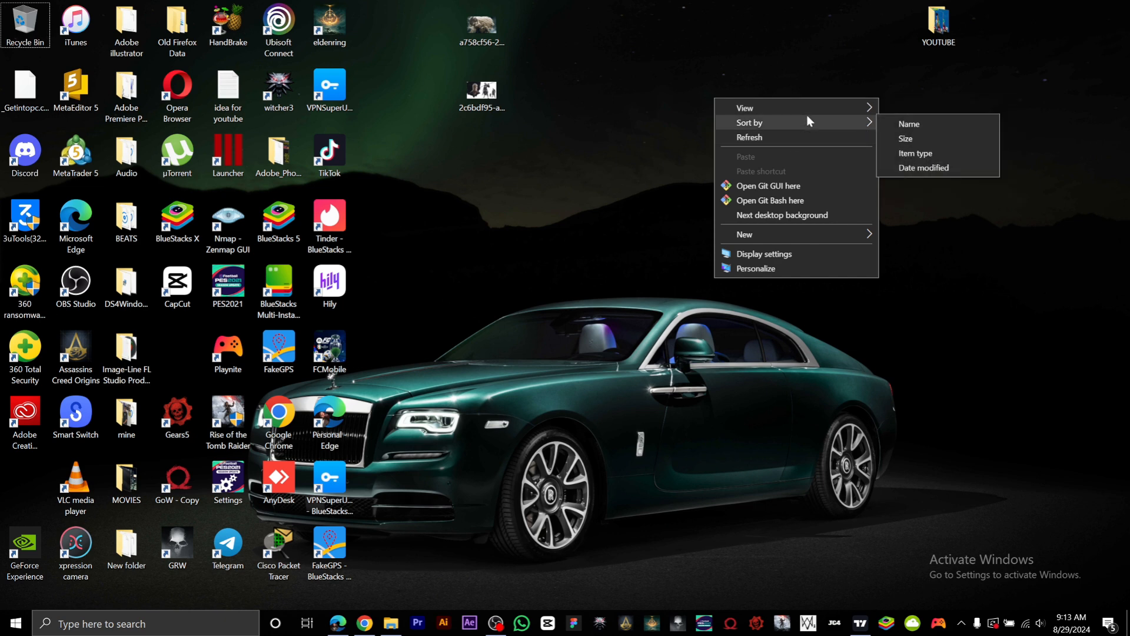
pyautogui.moveTo(801, 232)
pyautogui.click(932, 232)
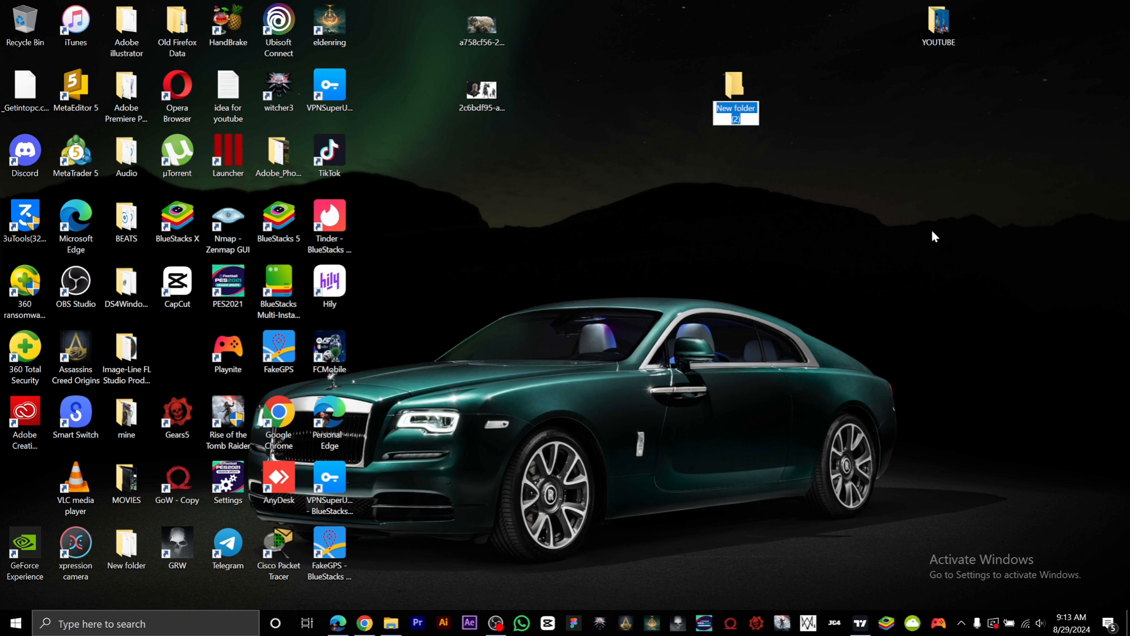
pyautogui.write('FOR')
pyautogui.press('Return')
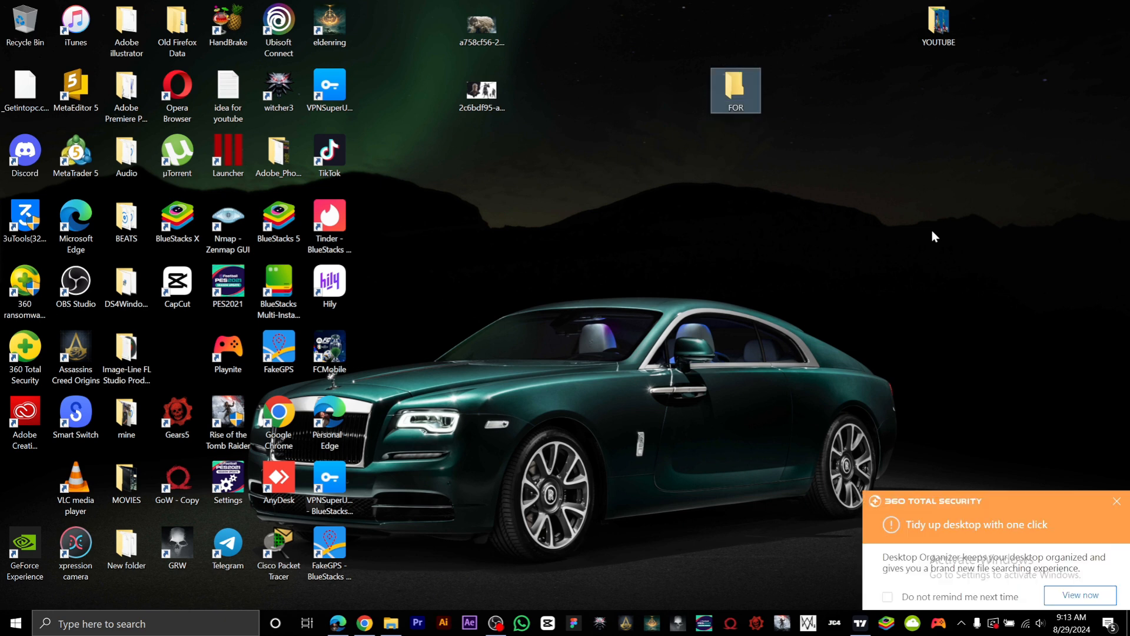
pyautogui.click(831, 135)
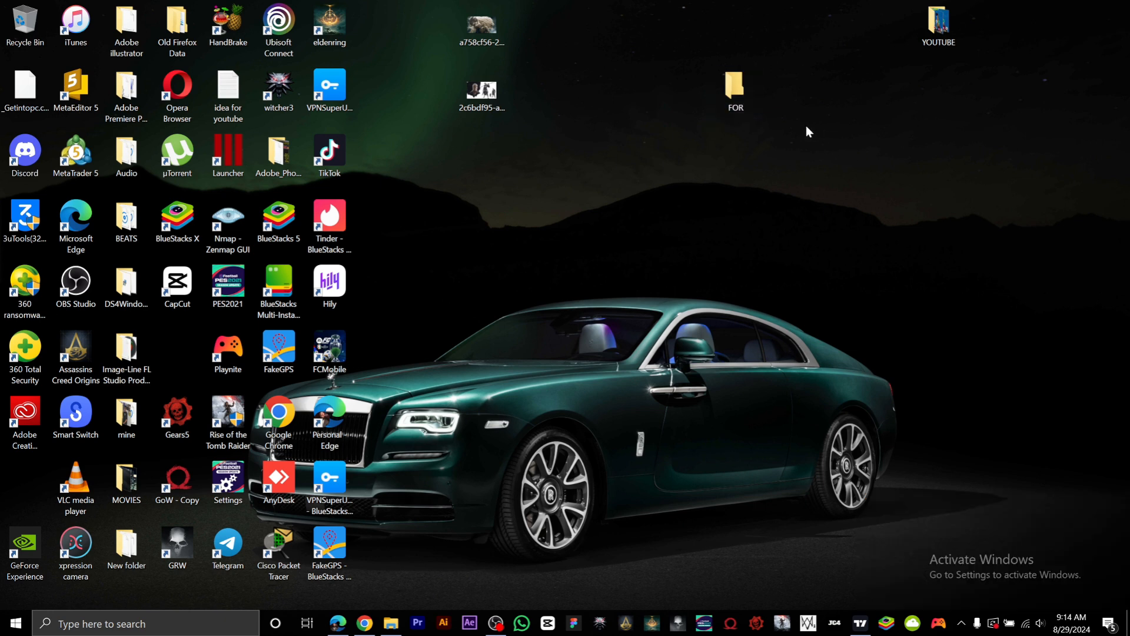
# Create a subfolder named GPT-4 inside the desktop's FOR folder
pyautogui.doubleClick(739, 97)
pyautogui.rightClick(273, 193)
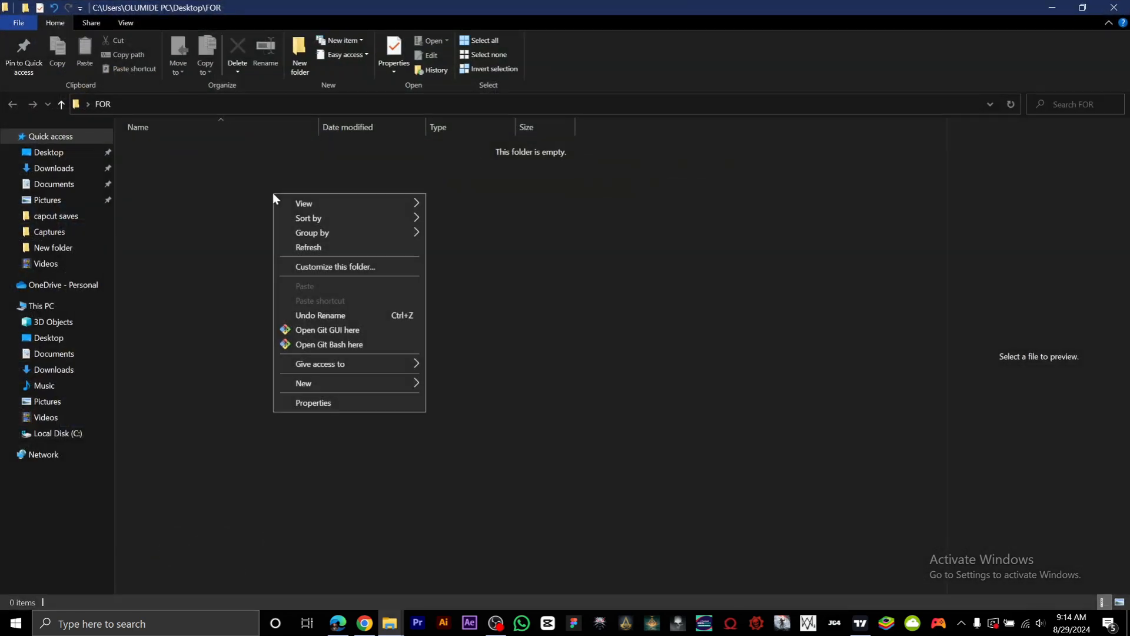
pyautogui.moveTo(422, 383)
pyautogui.click(464, 383)
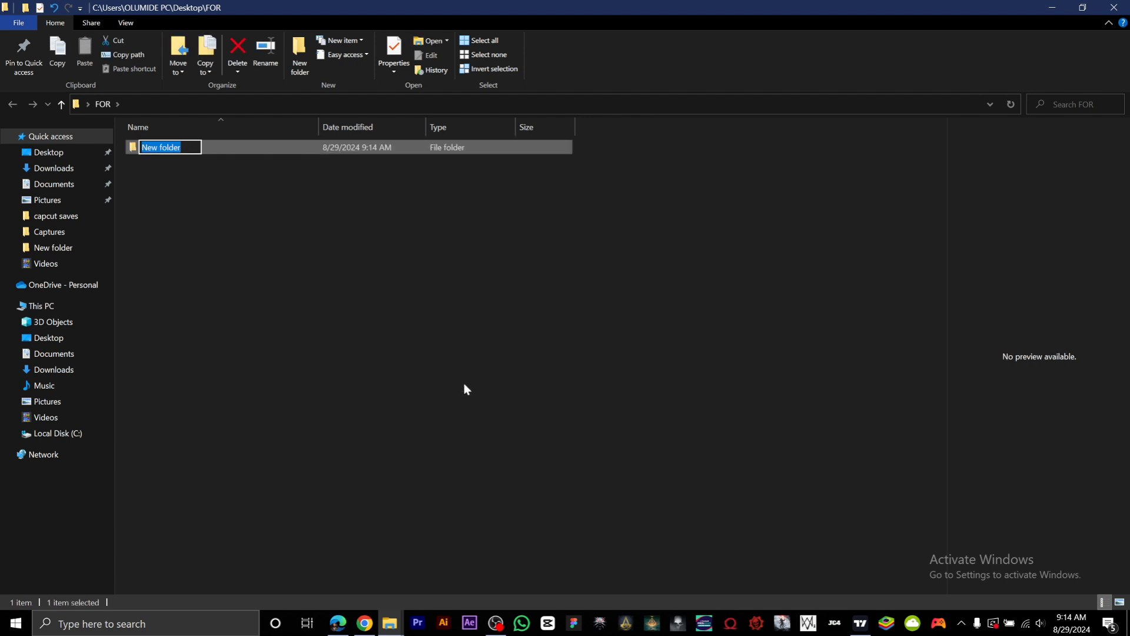
pyautogui.write('GPT')
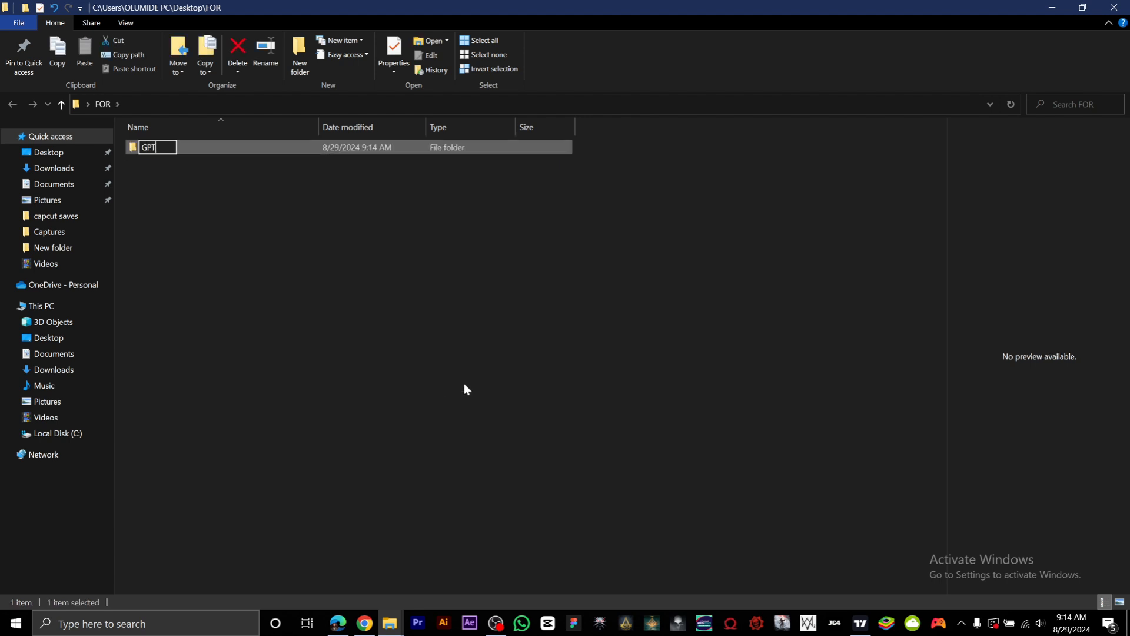
pyautogui.write('-4')
pyautogui.press('Return')
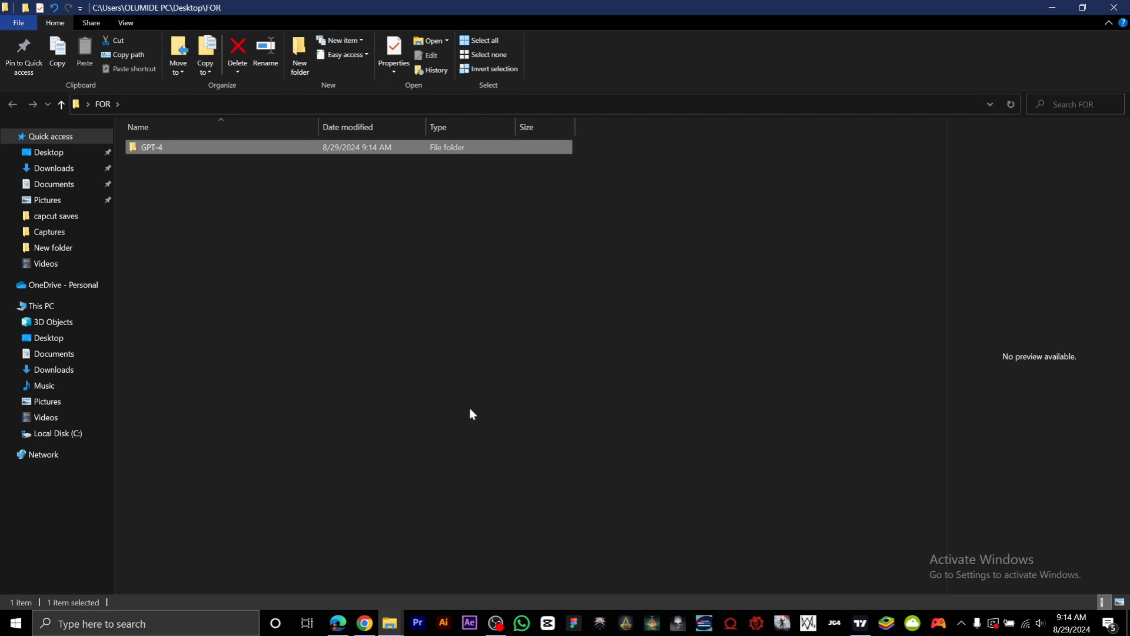
# Open a Command Prompt at the FOR folder's path
pyautogui.click(178, 104)
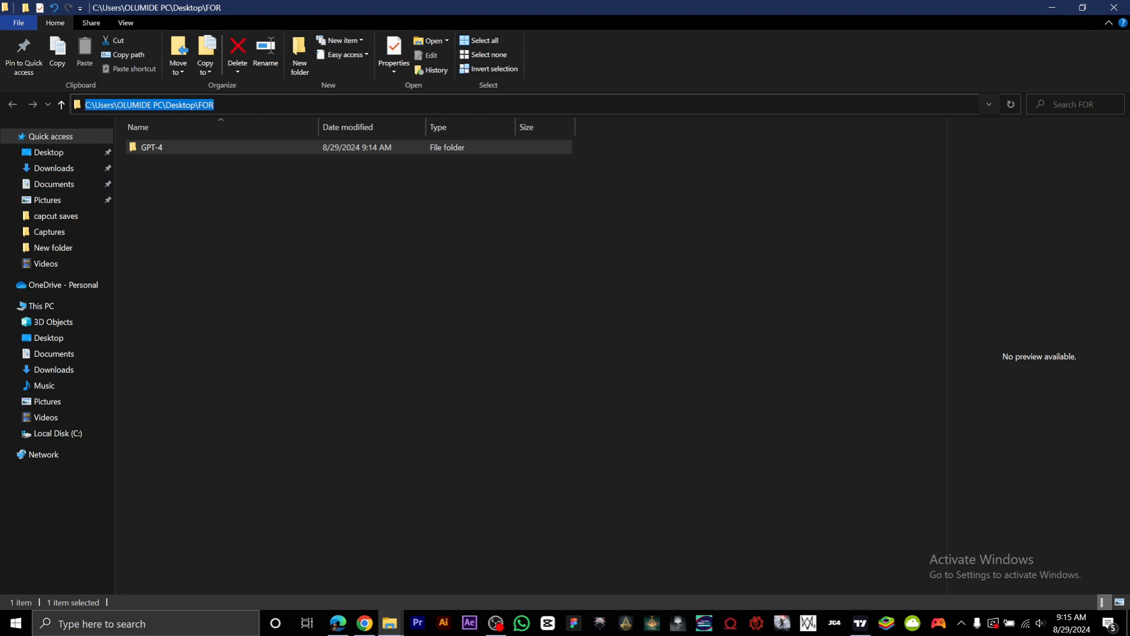
pyautogui.write('CMD')
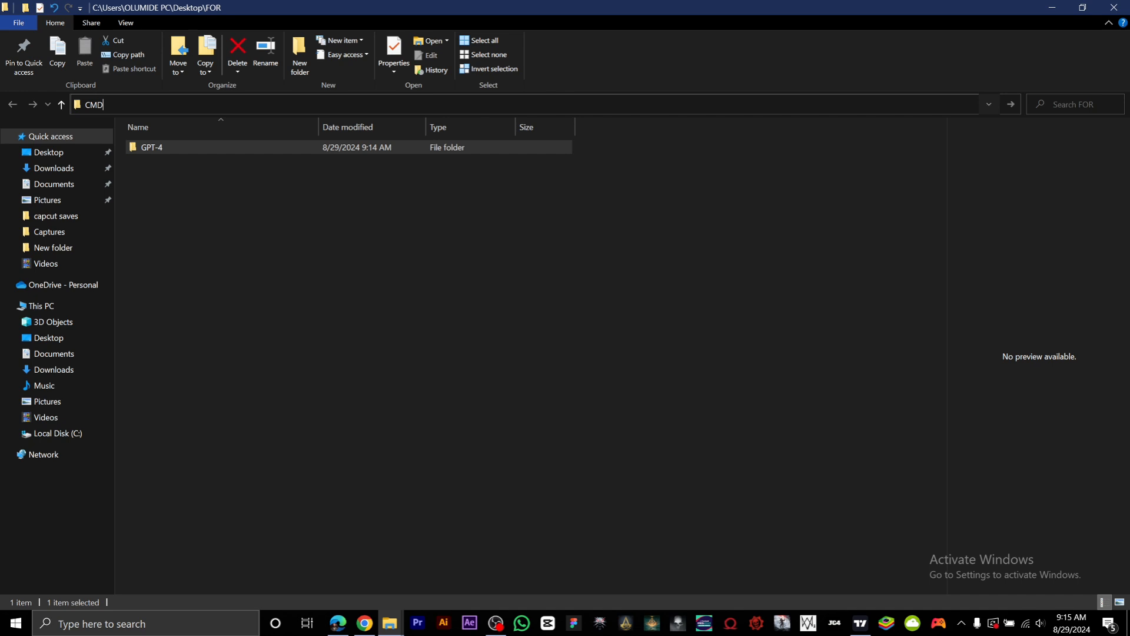
pyautogui.press('Return')
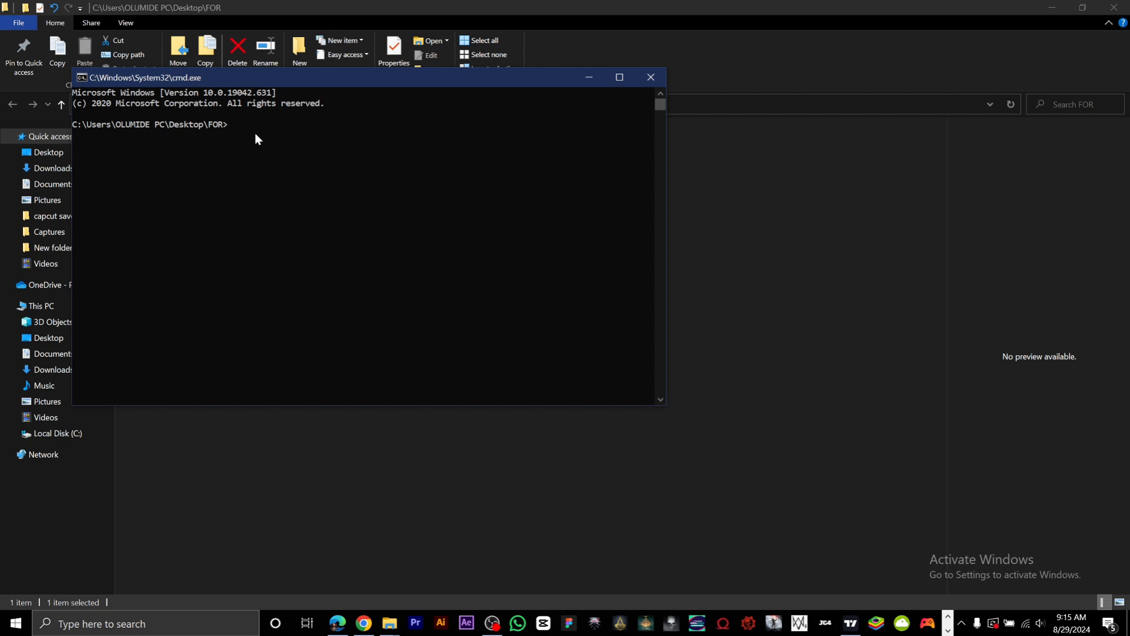
pyautogui.write('git clone https://github.com/git/git')
pyautogui.press('Return')
pyautogui.press('Up')
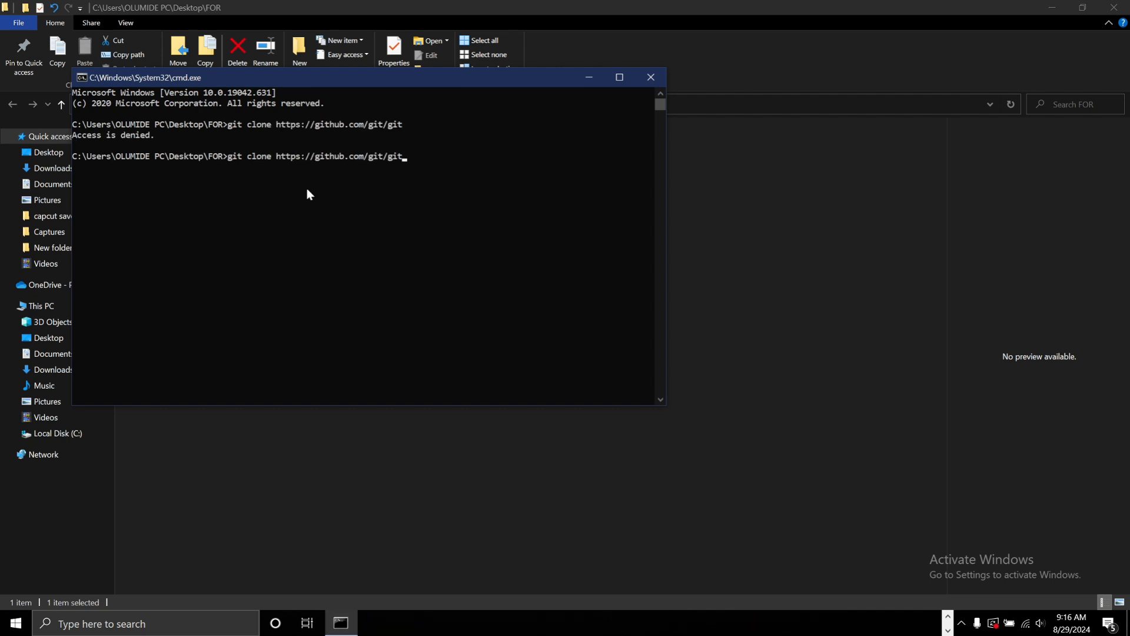
pyautogui.press('Return')
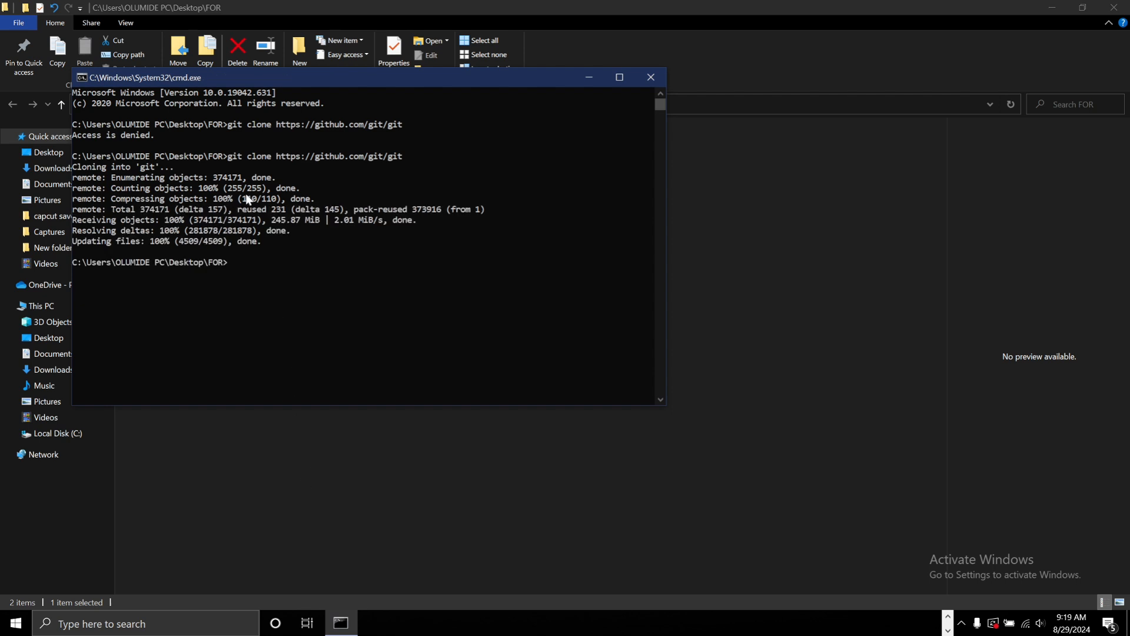
pyautogui.click(651, 78)
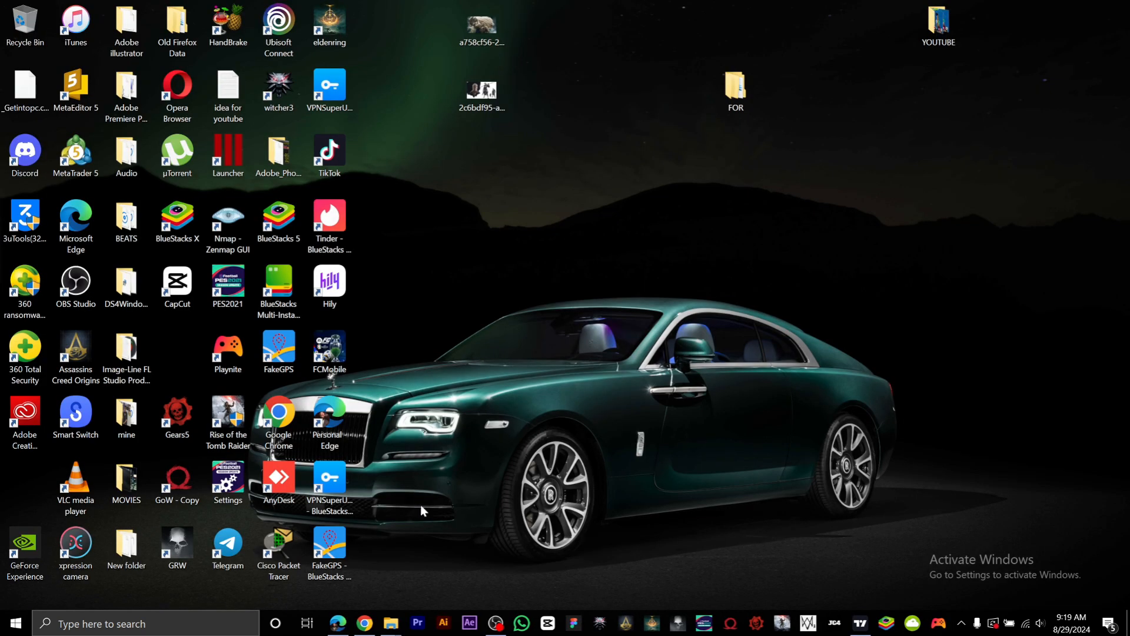
pyautogui.click(364, 623)
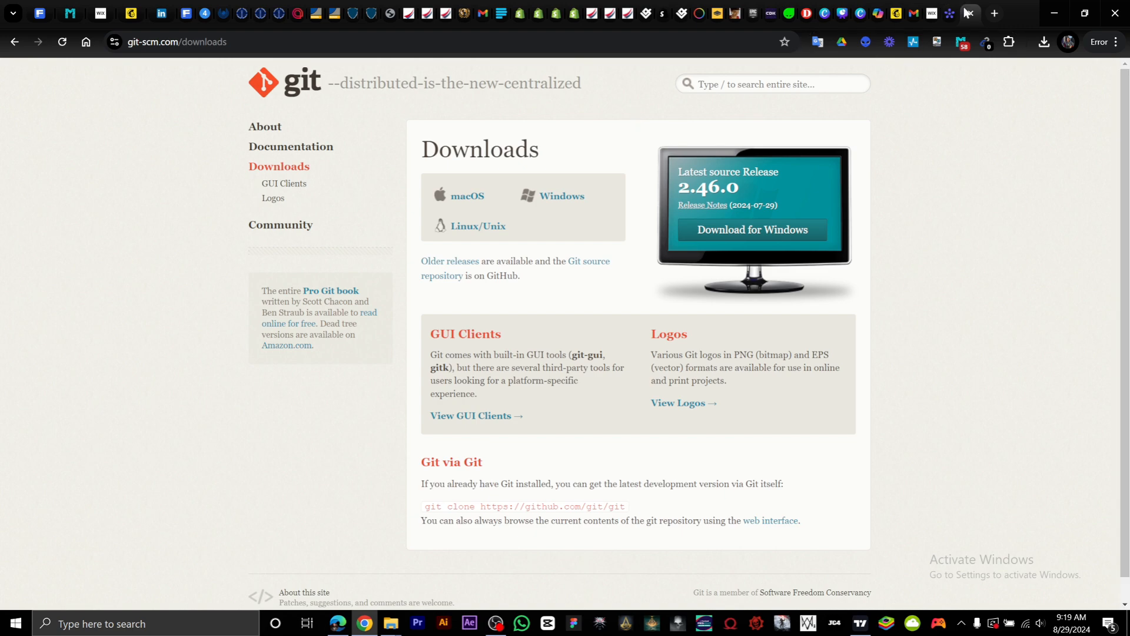
pyautogui.click(994, 11)
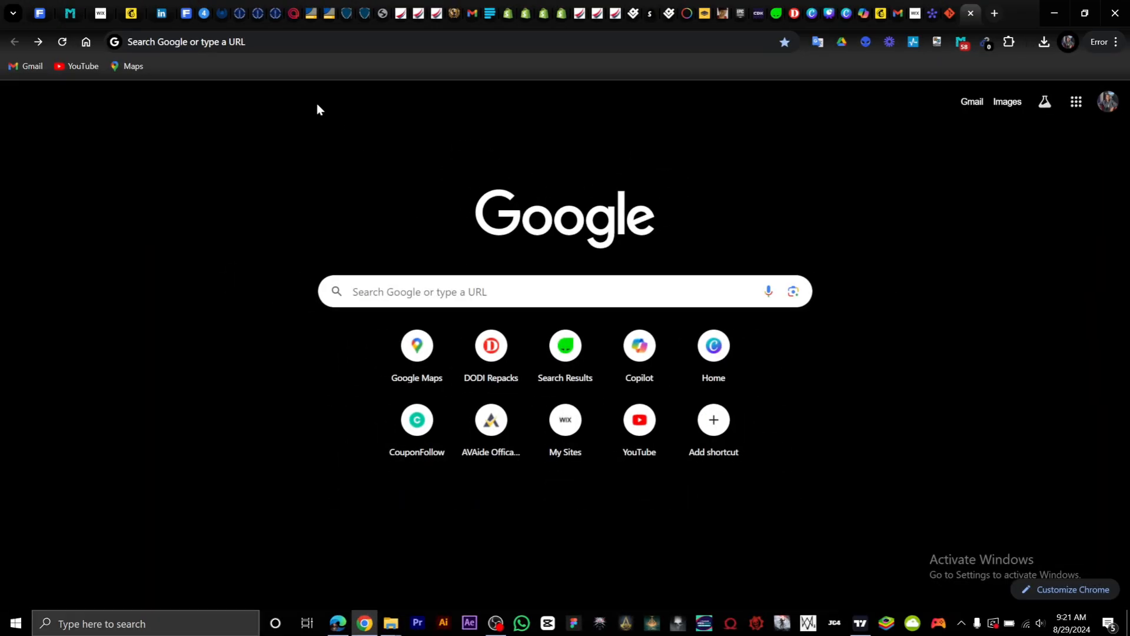
pyautogui.click(241, 39)
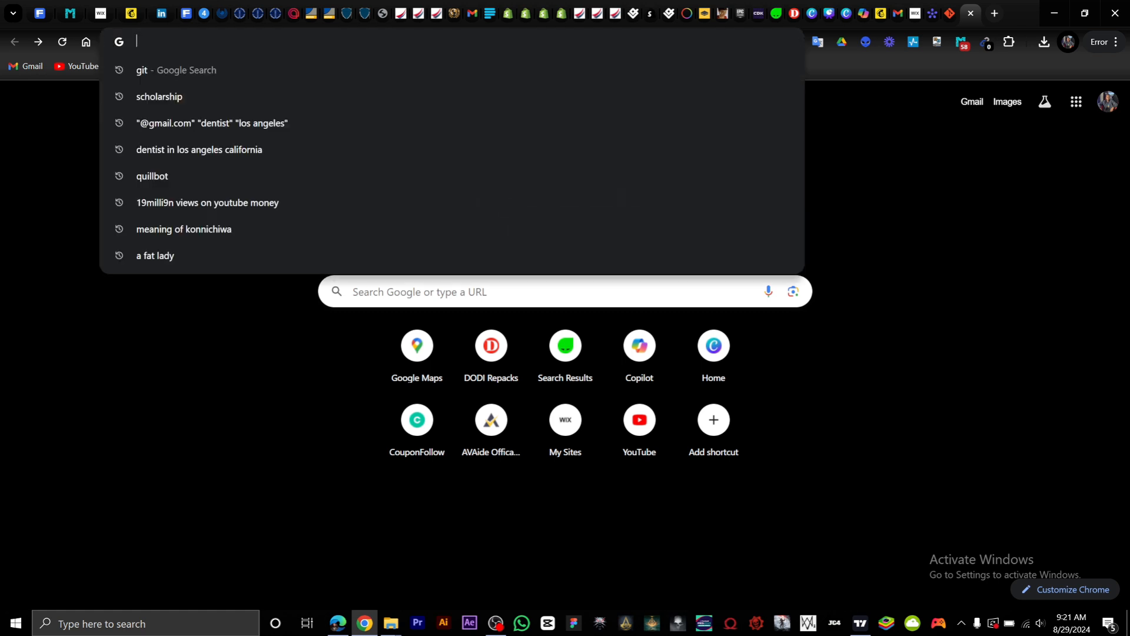
pyautogui.rightClick(242, 39)
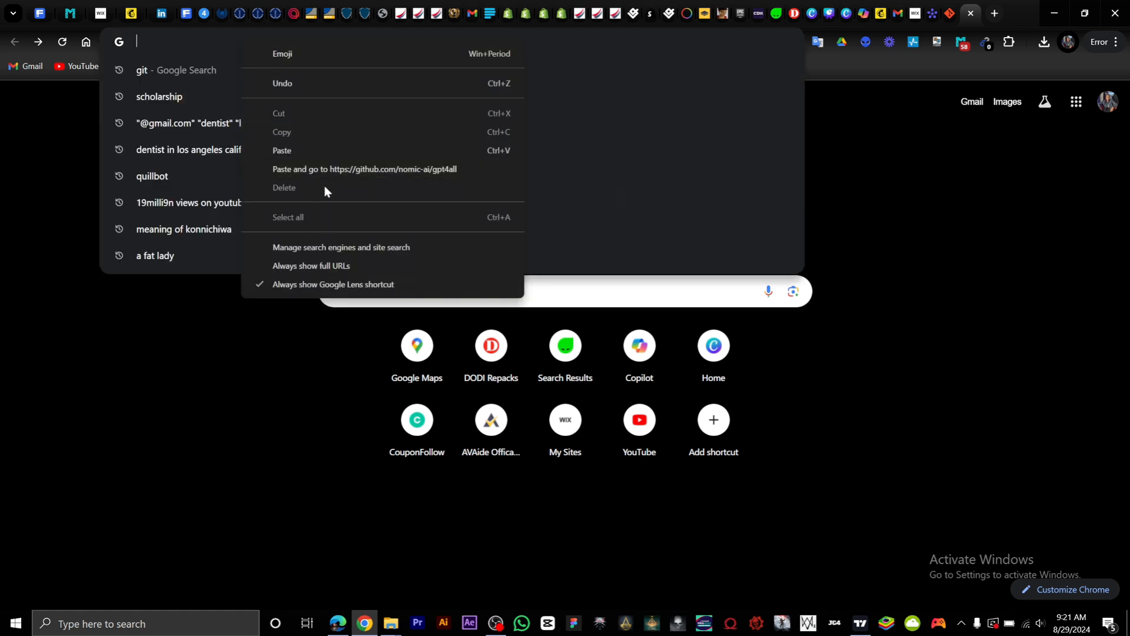
pyautogui.click(320, 150)
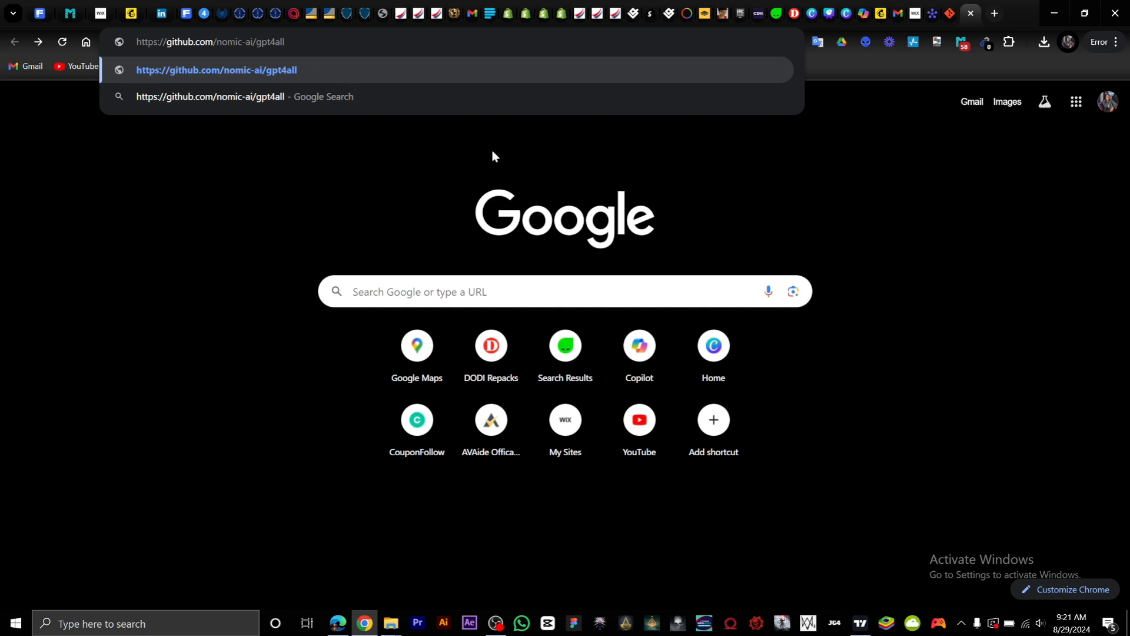
pyautogui.press('Return')
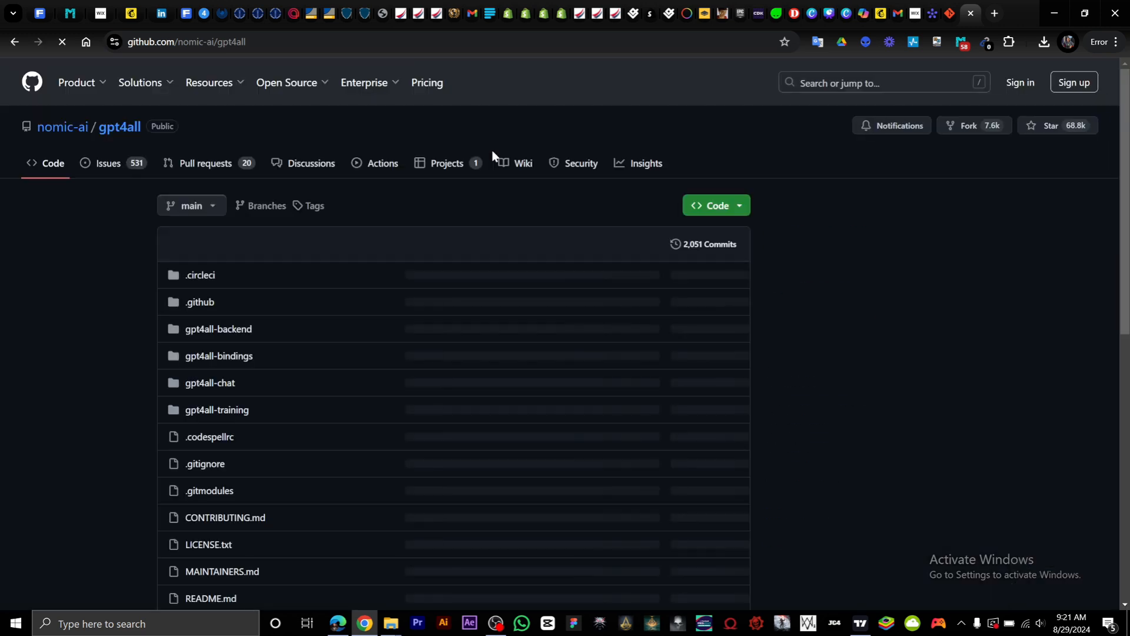
# Download the Windows installer of GPT4All from the Download Links section of the repository's README
pyautogui.scroll(-4, 316, 432)
pyautogui.scroll(-15, 318, 435)
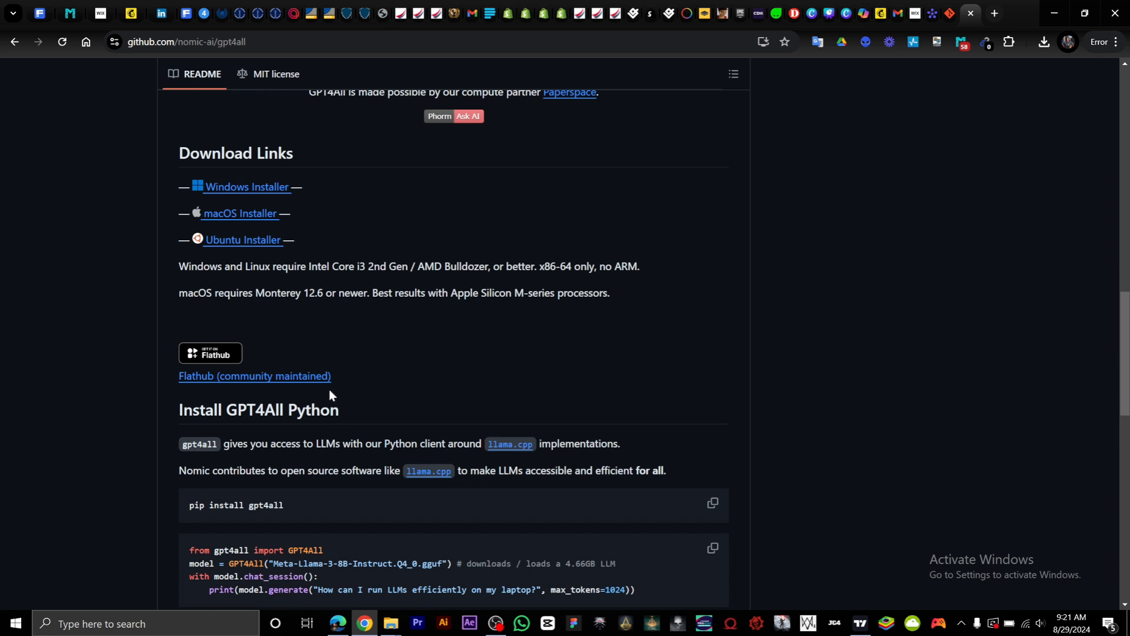
pyautogui.scroll(4, 330, 389)
pyautogui.scroll(-1, 330, 390)
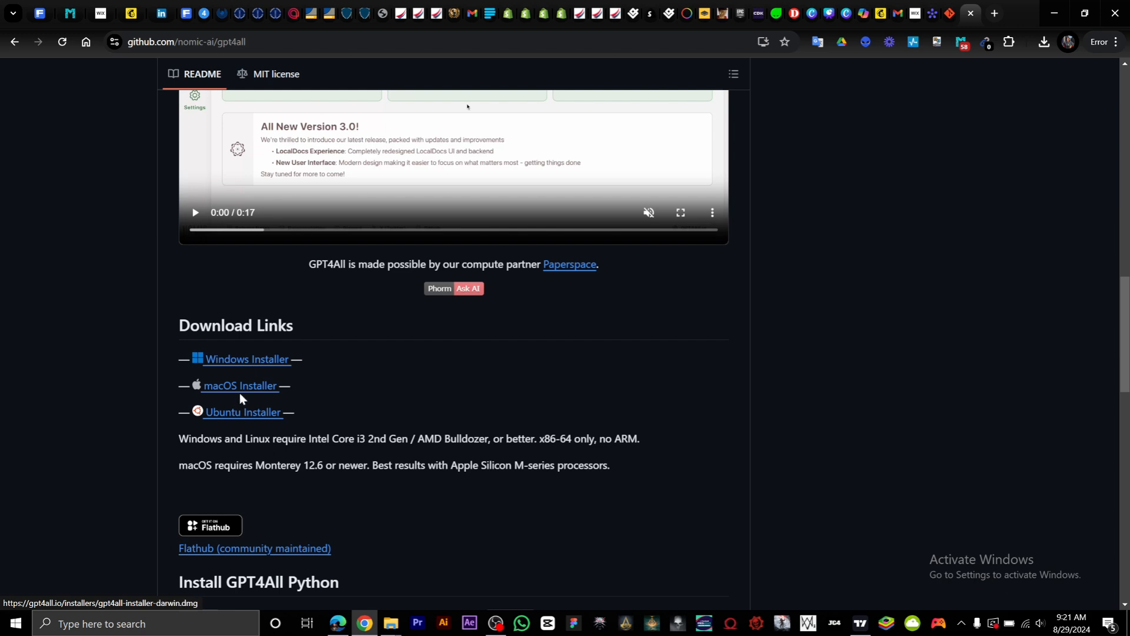
pyautogui.scroll(-5, 242, 398)
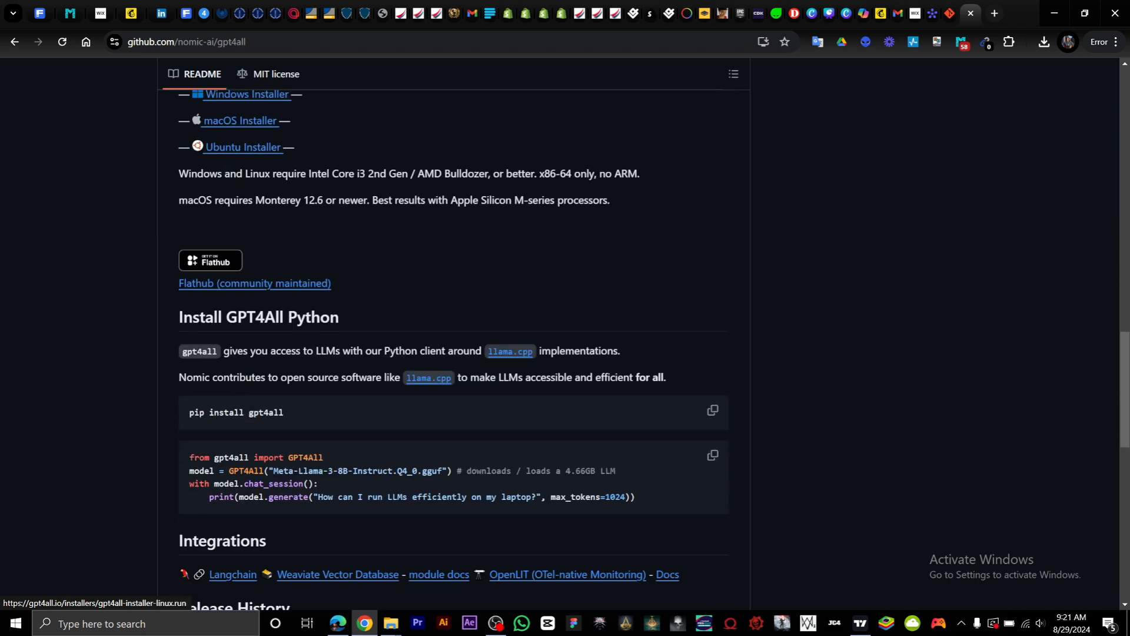
pyautogui.scroll(-5, 453, 350)
pyautogui.scroll(9, 245, 412)
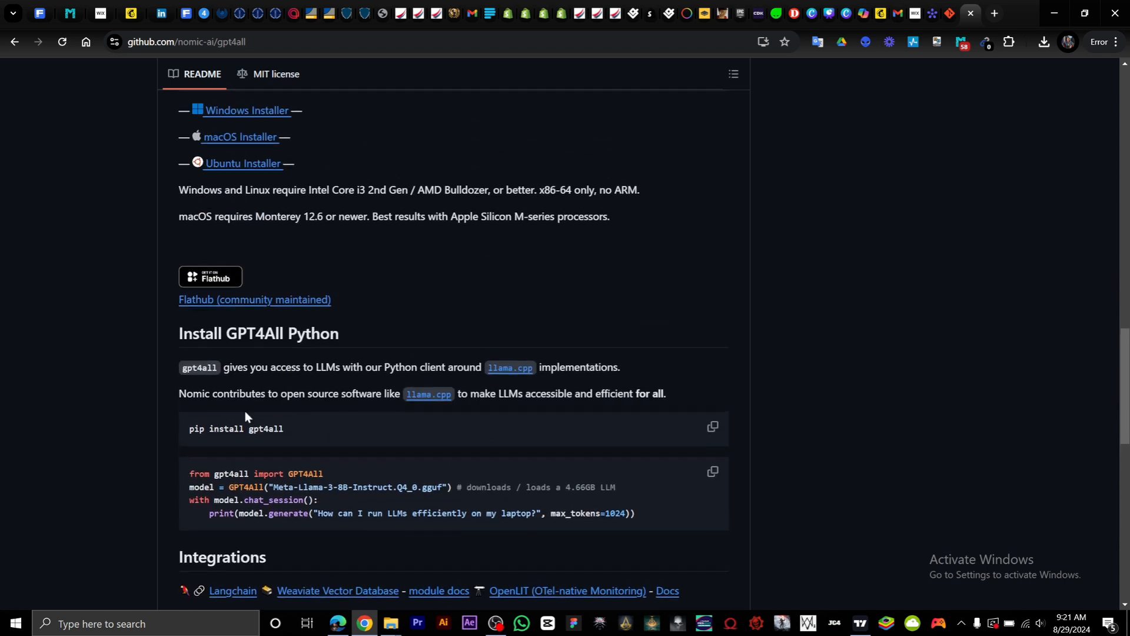
pyautogui.click(240, 299)
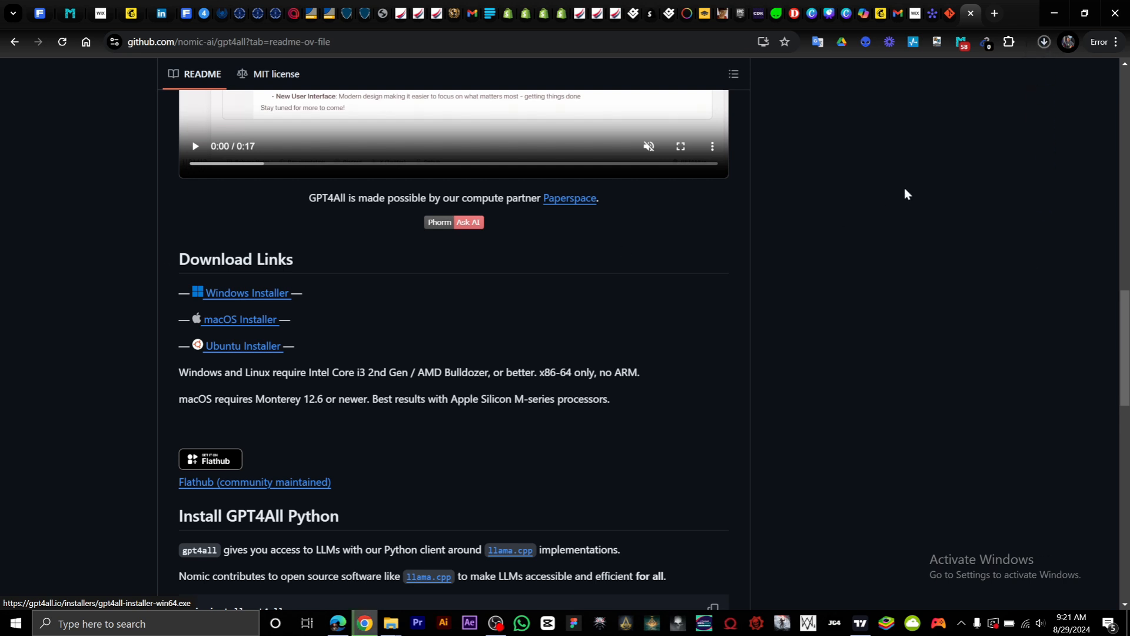
# Show the downloaded gpt4all-installer-win64.exe in its folder and create a desktop shortcut to it
pyautogui.click(1044, 42)
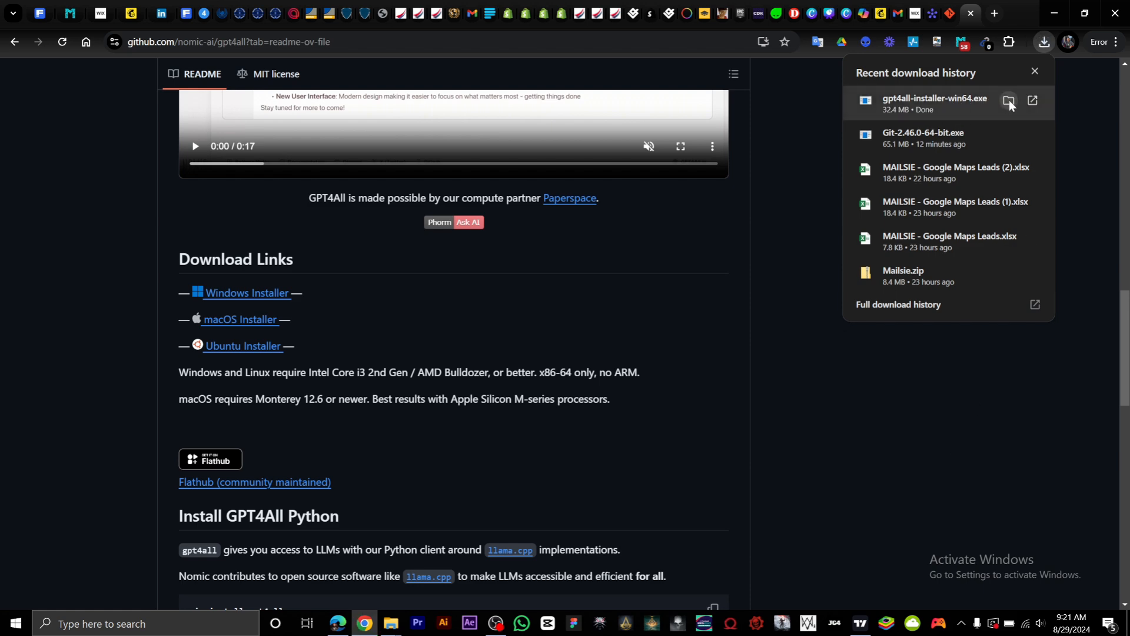
pyautogui.click(1009, 101)
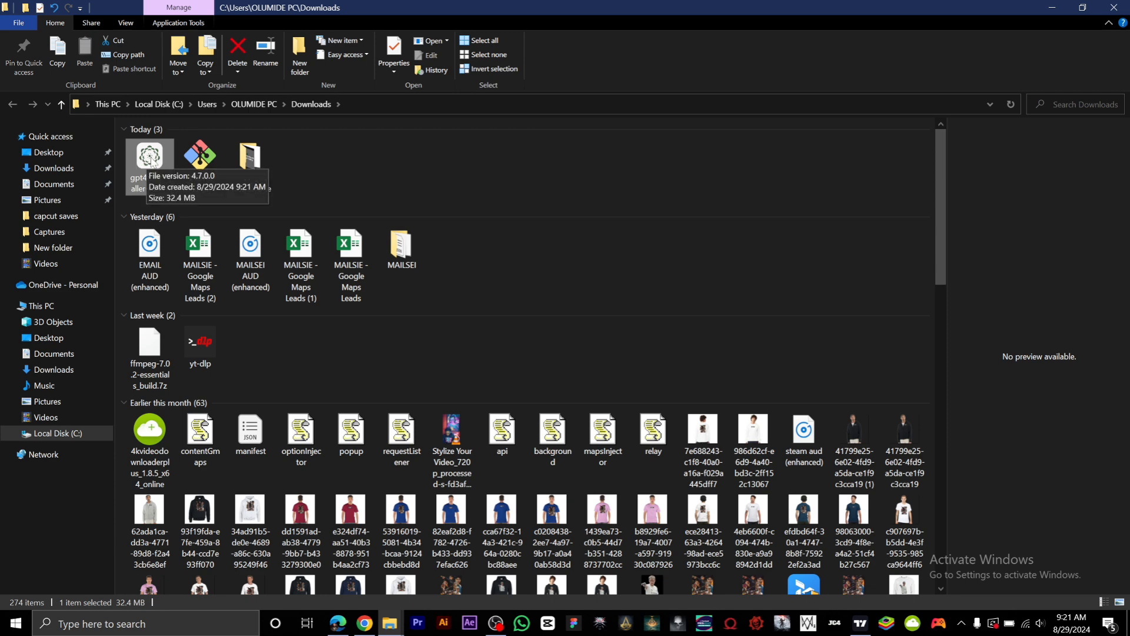
pyautogui.rightClick(150, 157)
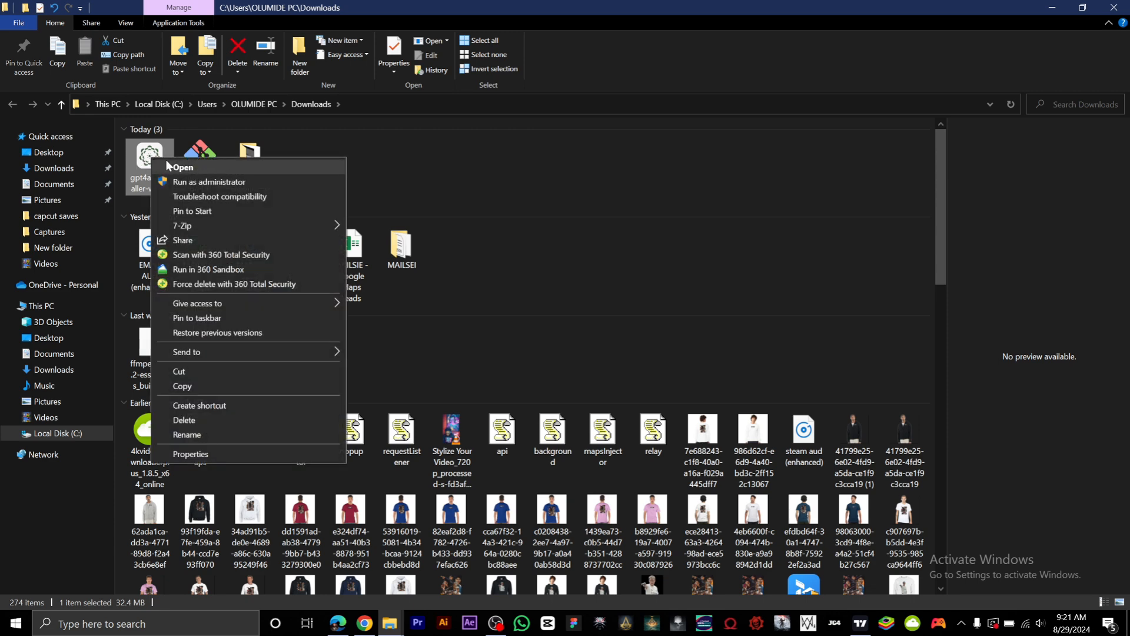
pyautogui.click(488, 169)
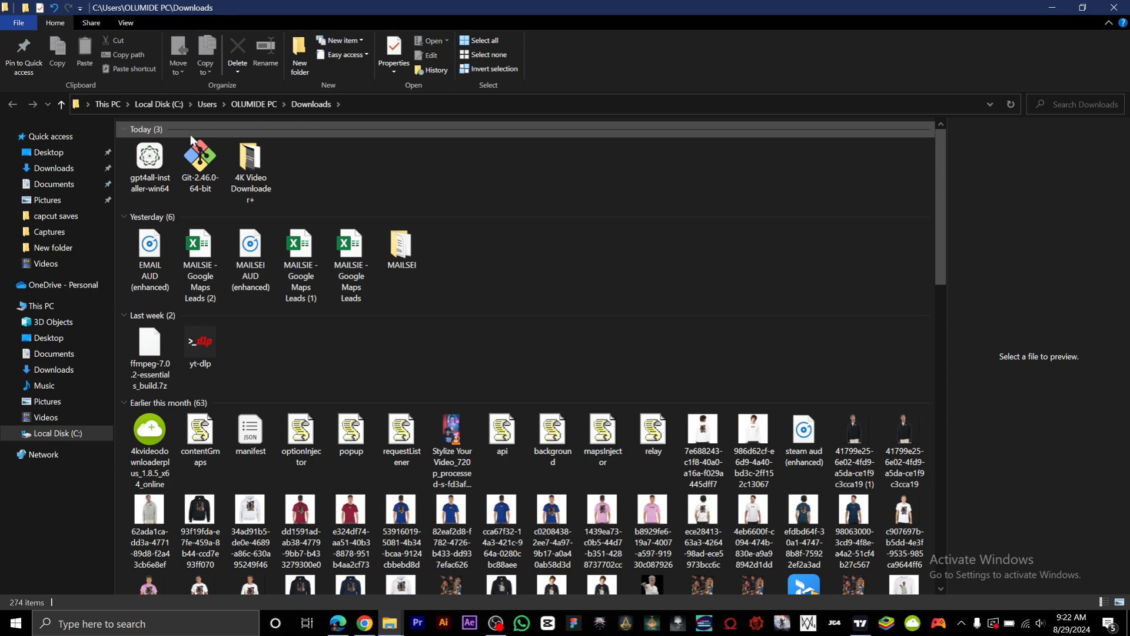
pyautogui.rightClick(149, 165)
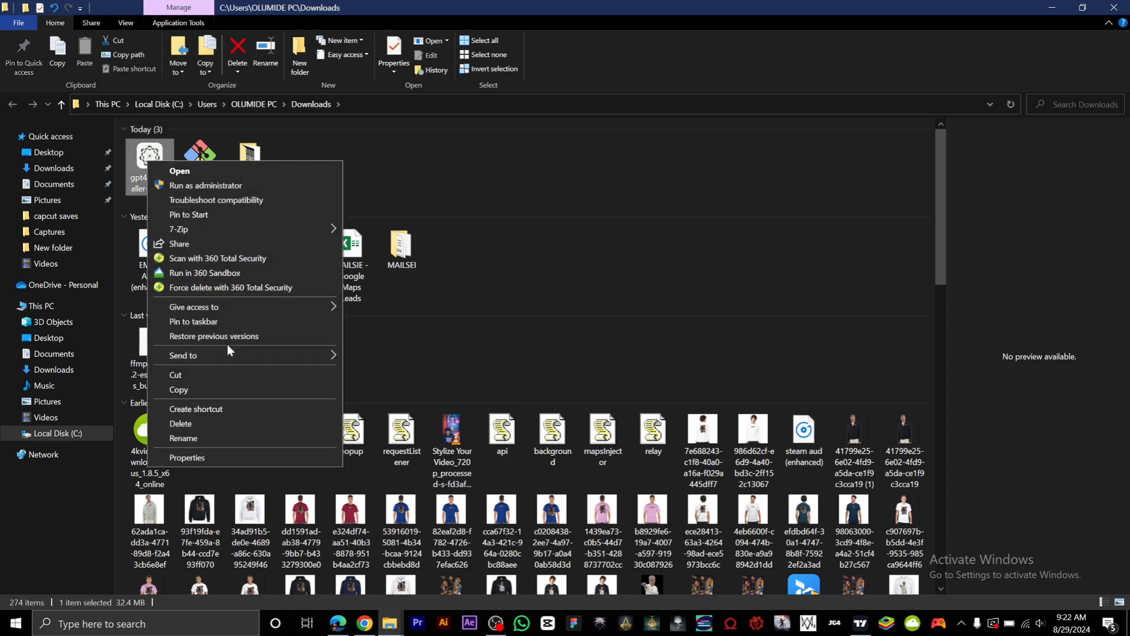
pyautogui.moveTo(309, 355)
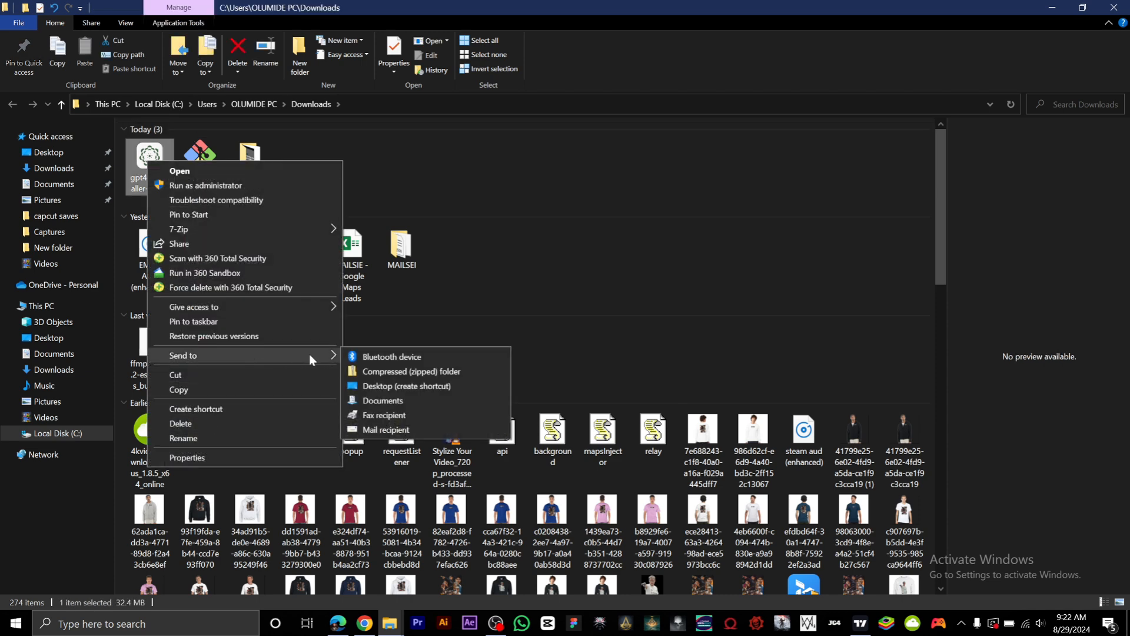
pyautogui.click(432, 388)
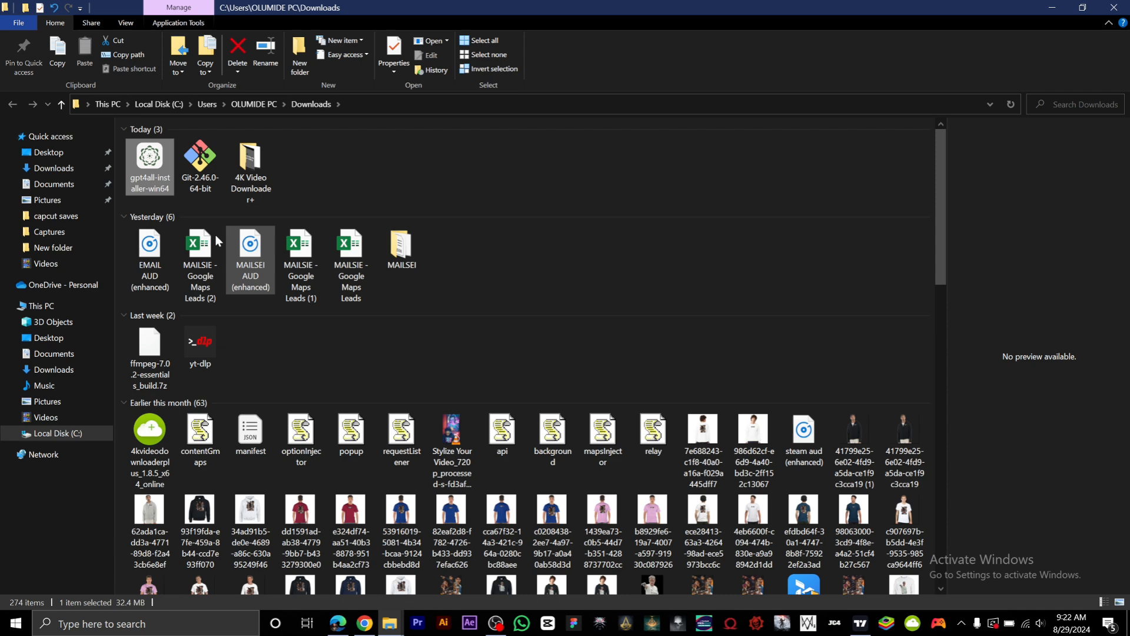
# Run gpt4all-installer-win64 and proceed through setup with the default installation folder and the gpt4all component
pyautogui.rightClick(147, 165)
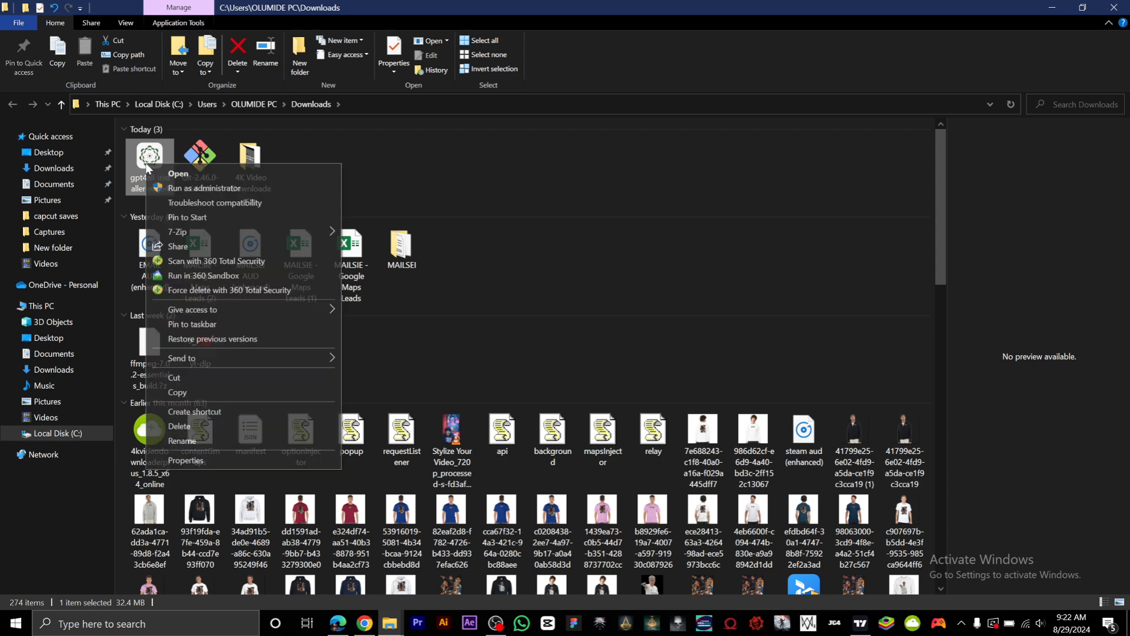
pyautogui.click(220, 175)
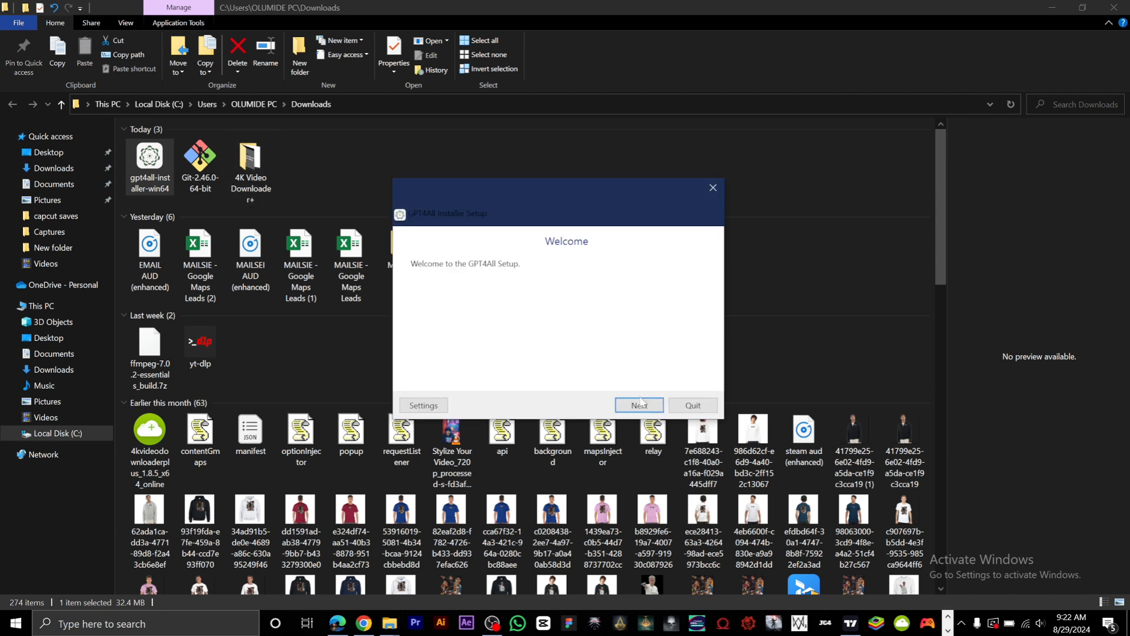
pyautogui.click(645, 405)
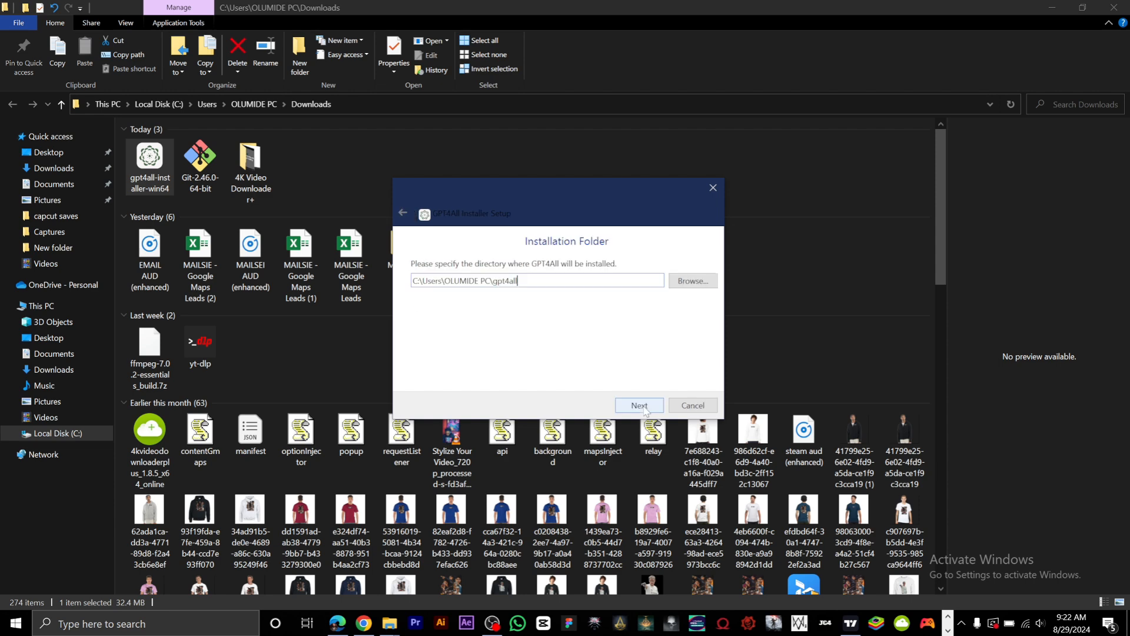
pyautogui.click(645, 407)
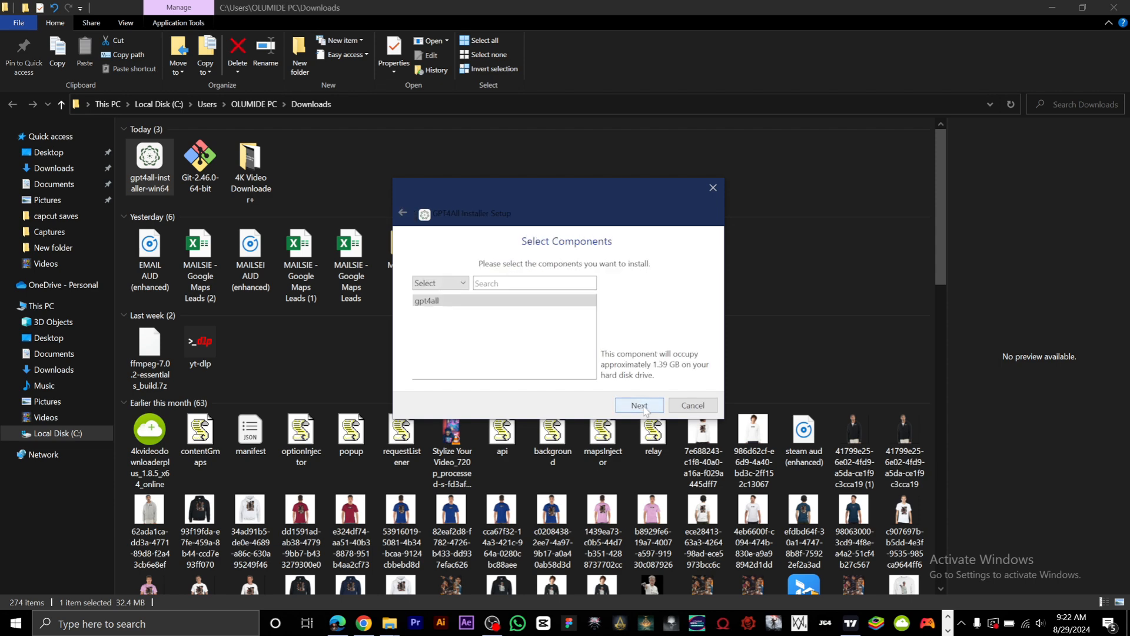
pyautogui.click(458, 288)
pyautogui.click(457, 287)
pyautogui.click(640, 406)
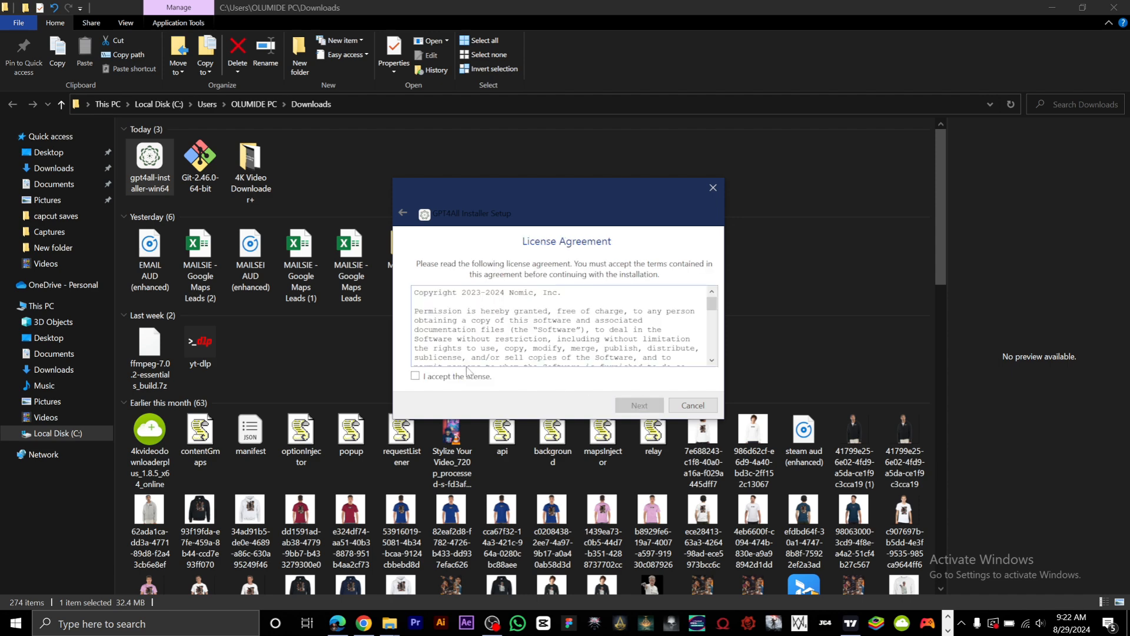
# Accept the license, keep GPT4All as the Start Menu folder, and complete the GPT4All installation
pyautogui.click(415, 377)
pyautogui.click(644, 411)
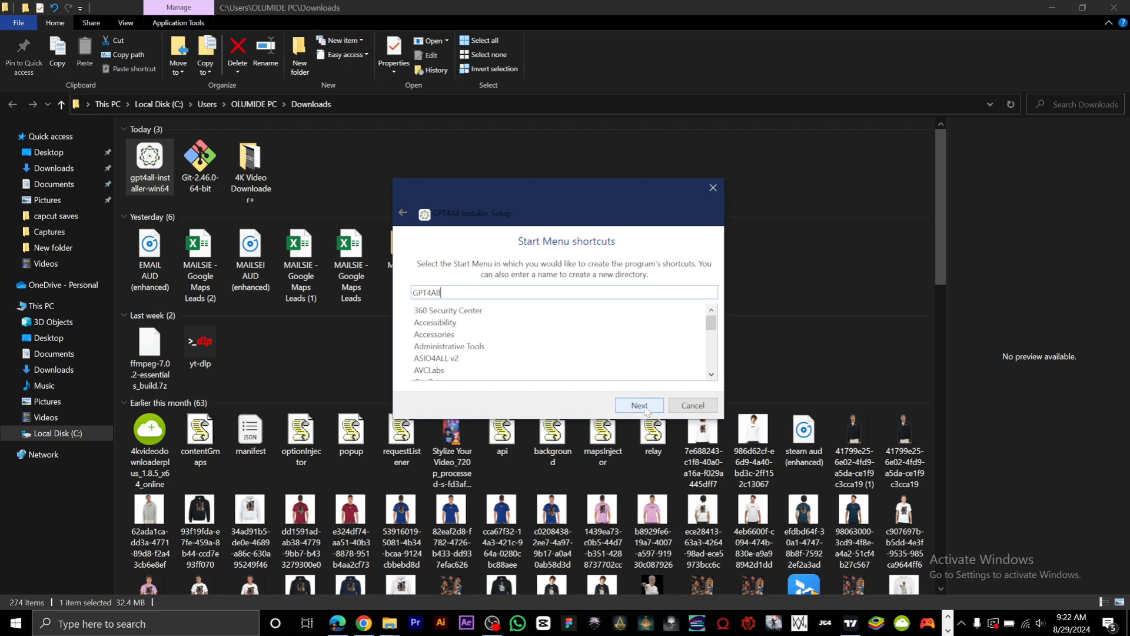
pyautogui.click(647, 410)
pyautogui.click(644, 407)
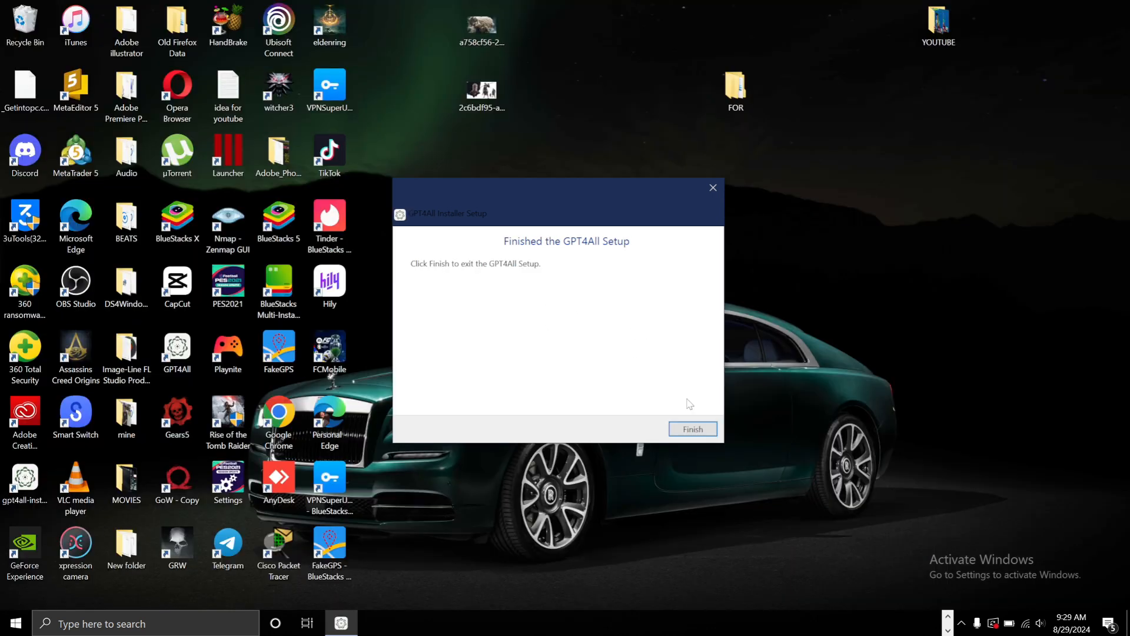
pyautogui.click(695, 433)
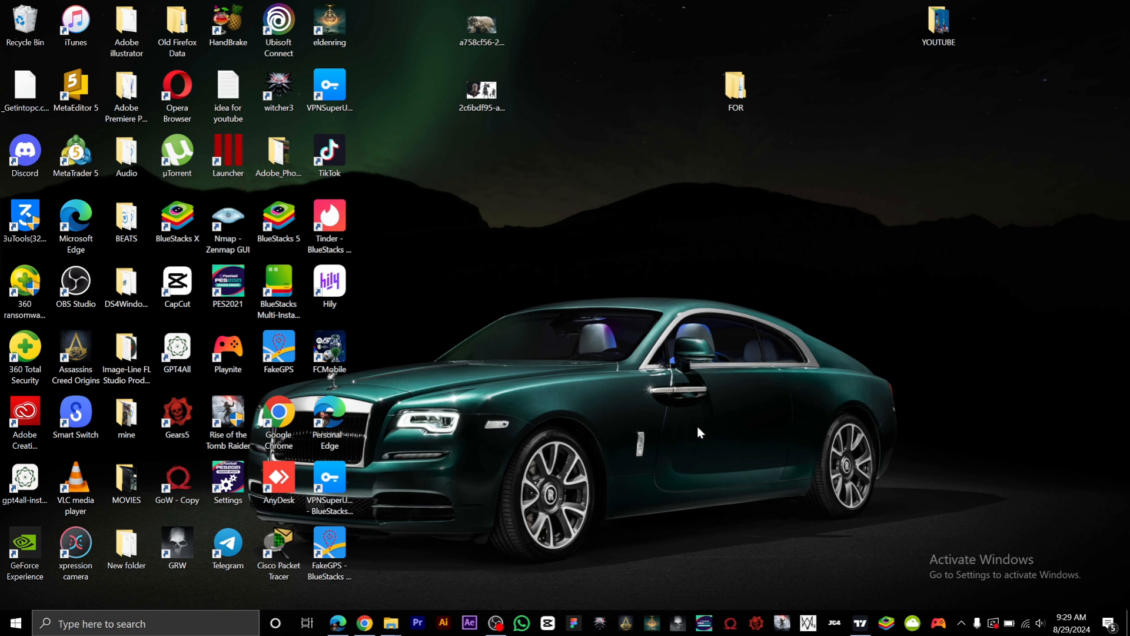
# Launch GPT4All as administrator from its desktop shortcut, start chatting, and open the list of models to install
pyautogui.rightClick(183, 352)
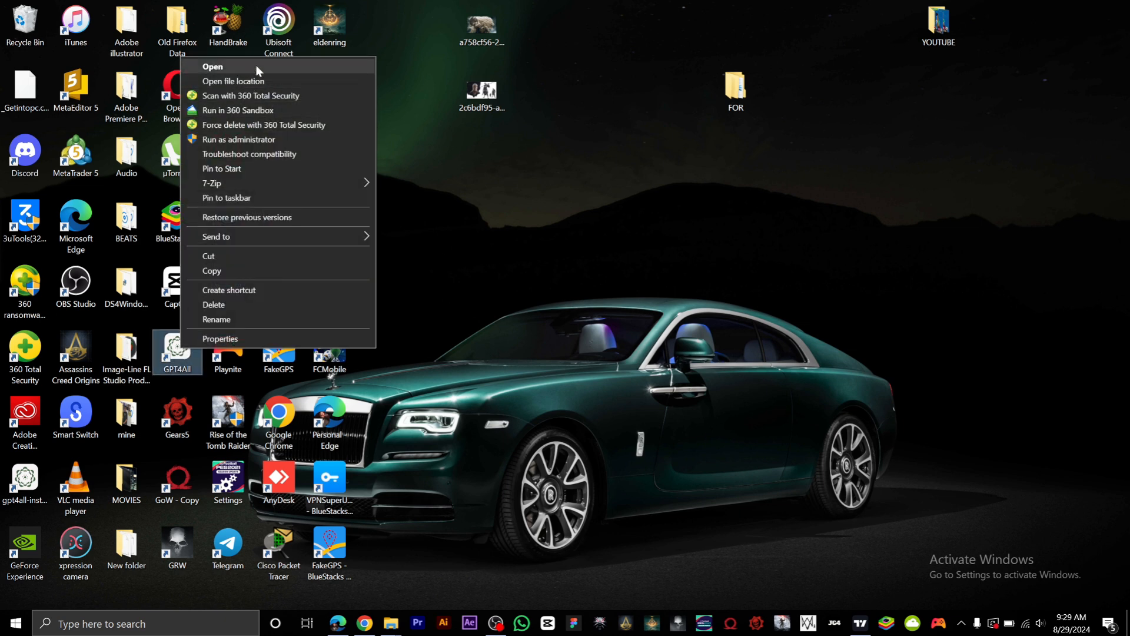
pyautogui.click(253, 139)
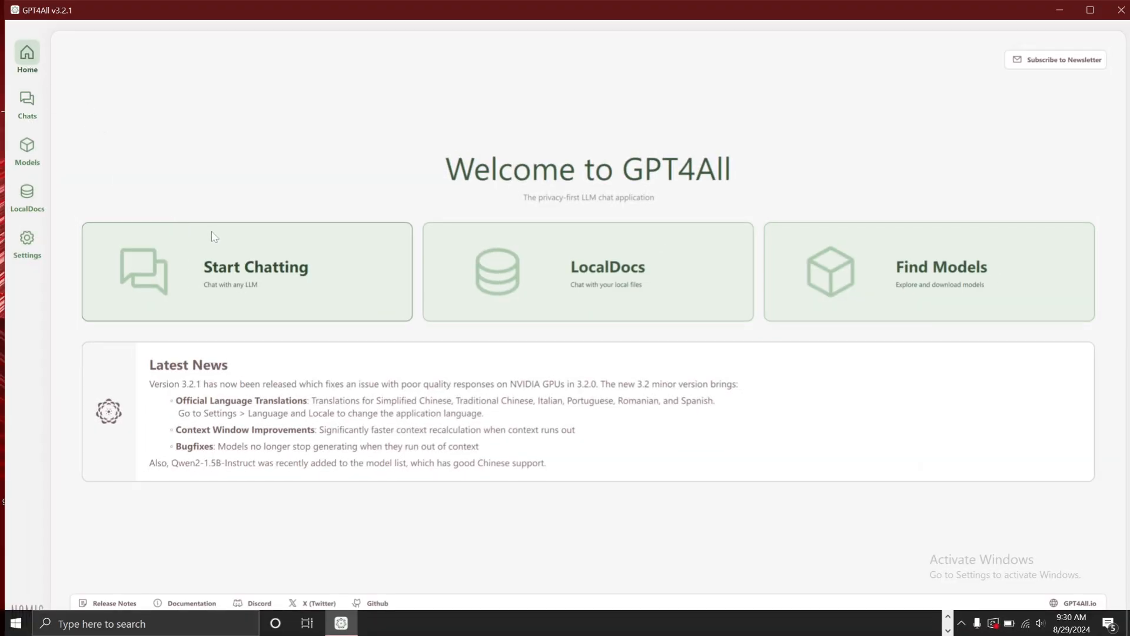
pyautogui.click(224, 256)
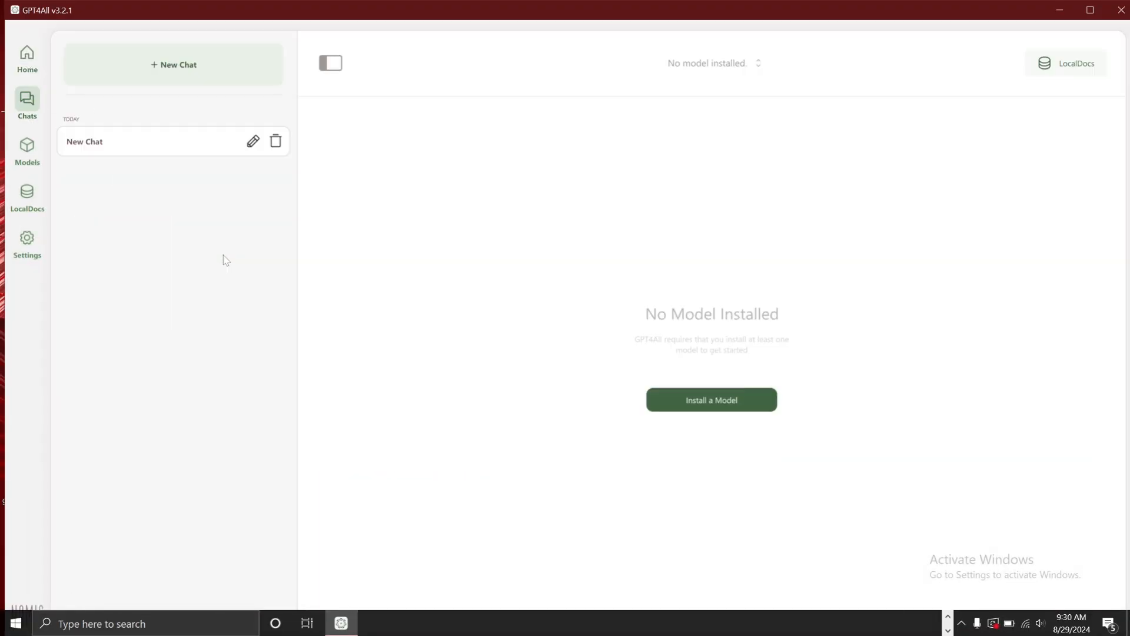
pyautogui.click(721, 409)
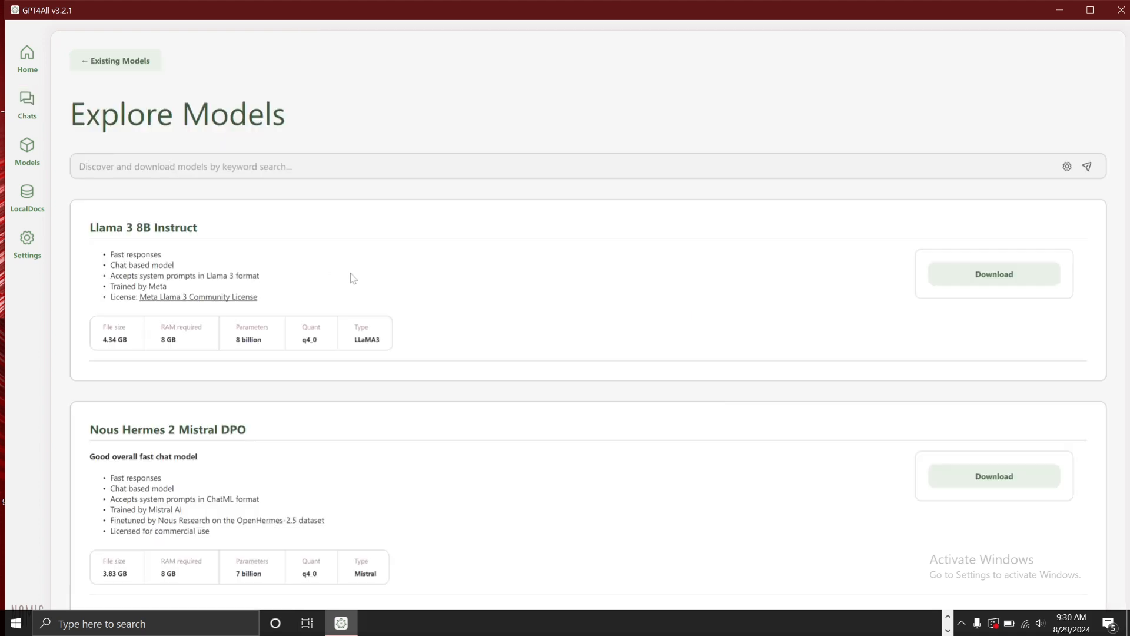
# Look through the available models, comparing the requirements of Mistral Instruct, ChatGPT-3.5 Turbo and ChatGPT-4
pyautogui.scroll(-15, 499, 422)
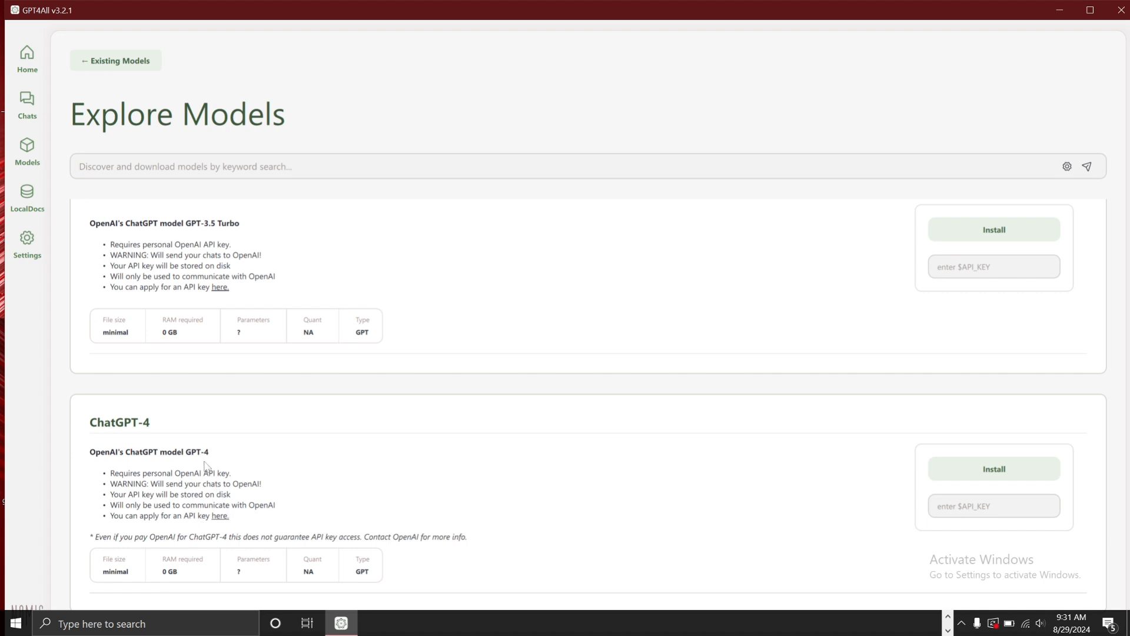
pyautogui.scroll(3, 206, 466)
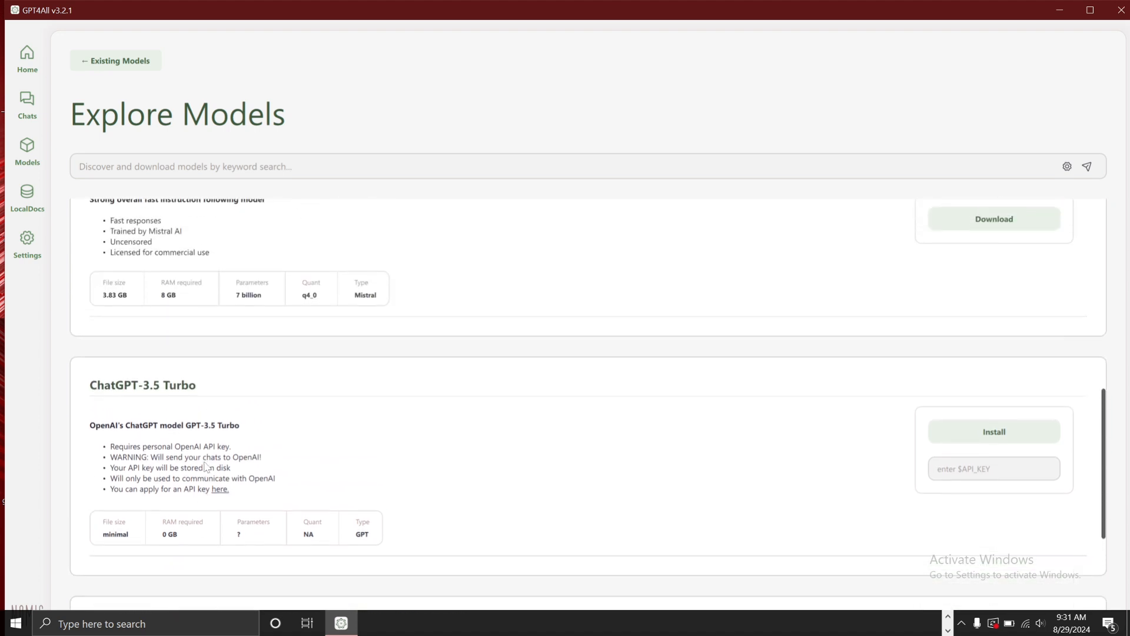
pyautogui.scroll(4, 203, 406)
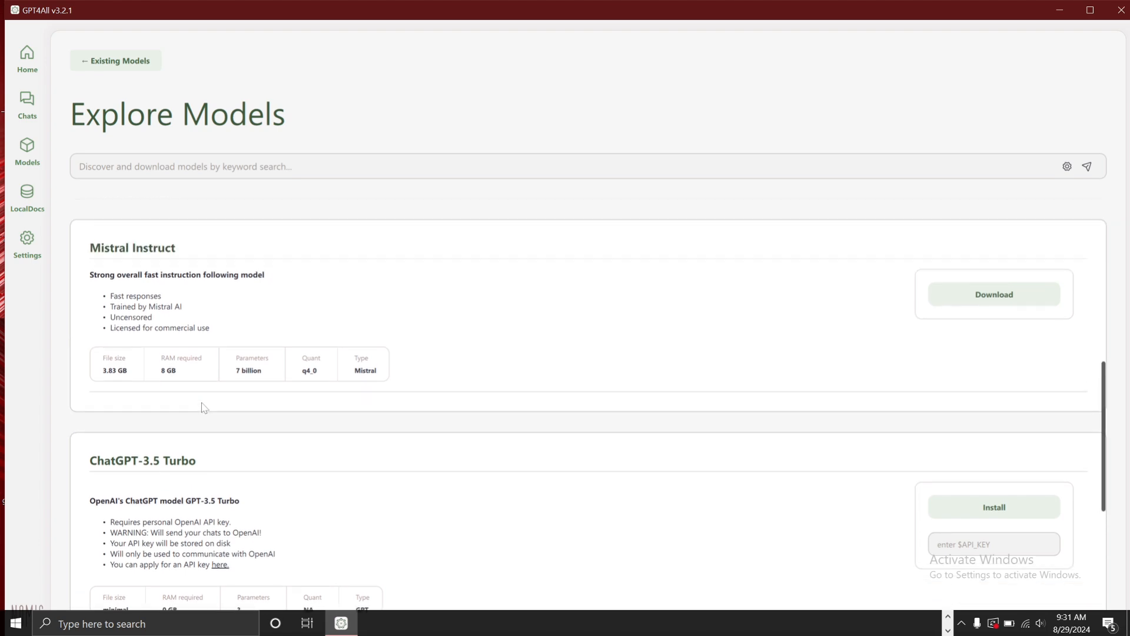
pyautogui.scroll(2, 204, 405)
pyautogui.scroll(-9, 206, 405)
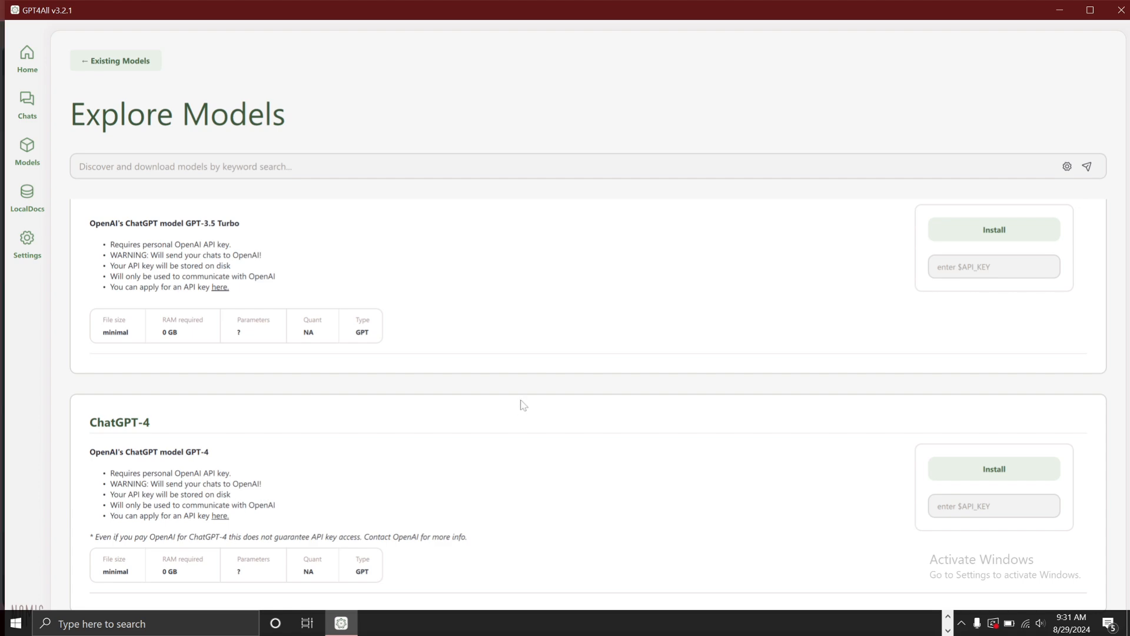
# Try to install ChatGPT-4 without an API key, and open the OpenAI key application page linked in its description
pyautogui.scroll(8, 524, 404)
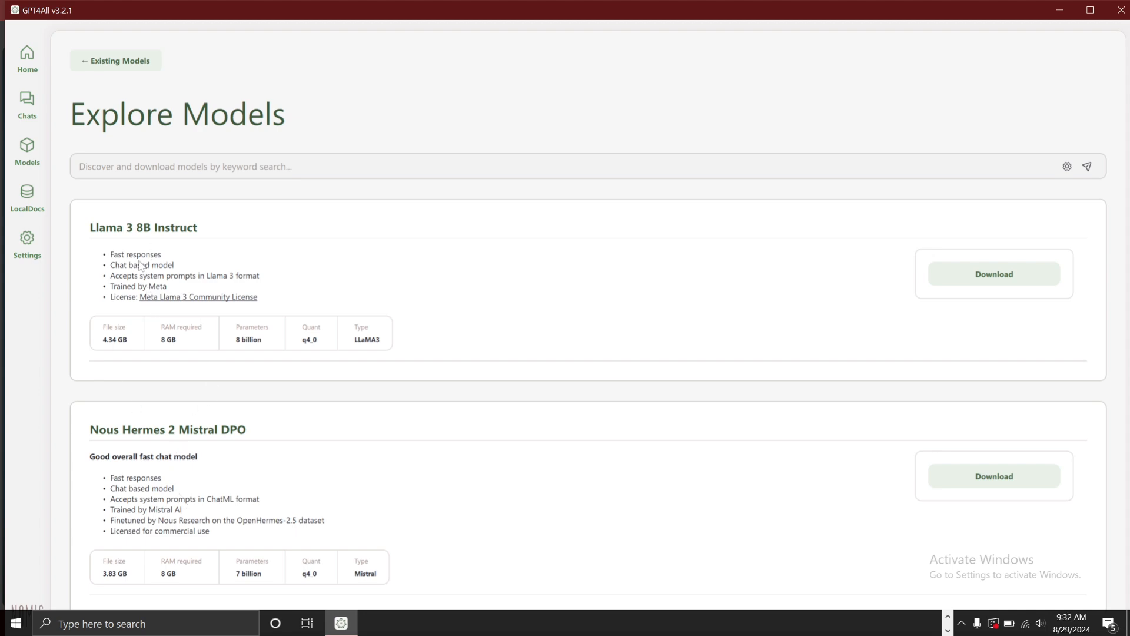
pyautogui.scroll(-10, 307, 379)
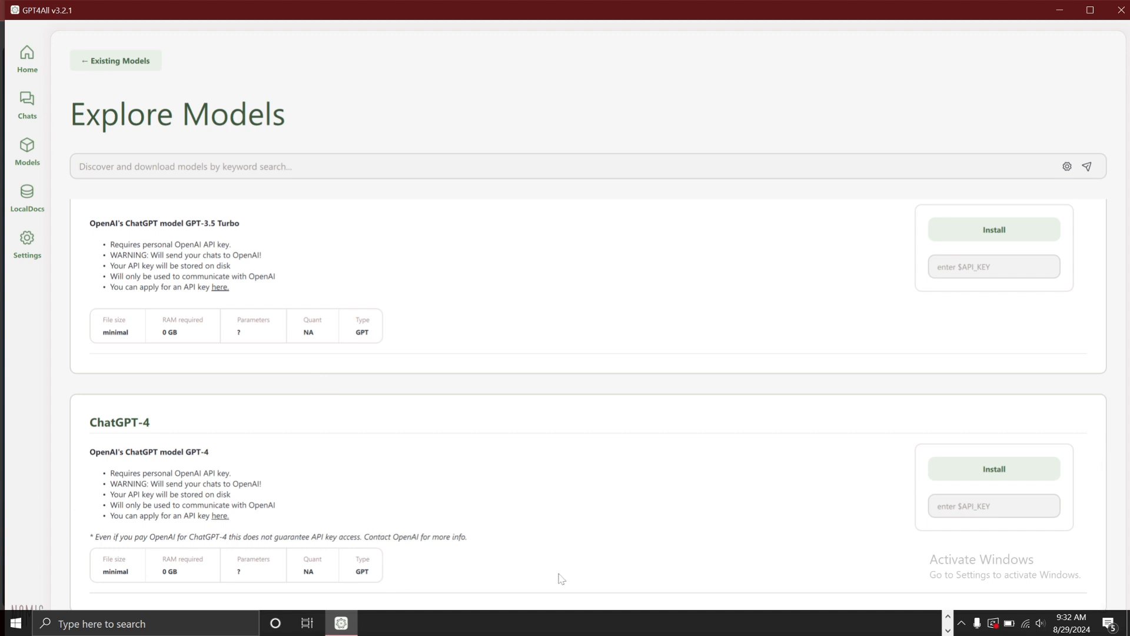
pyautogui.click(989, 476)
pyautogui.click(221, 522)
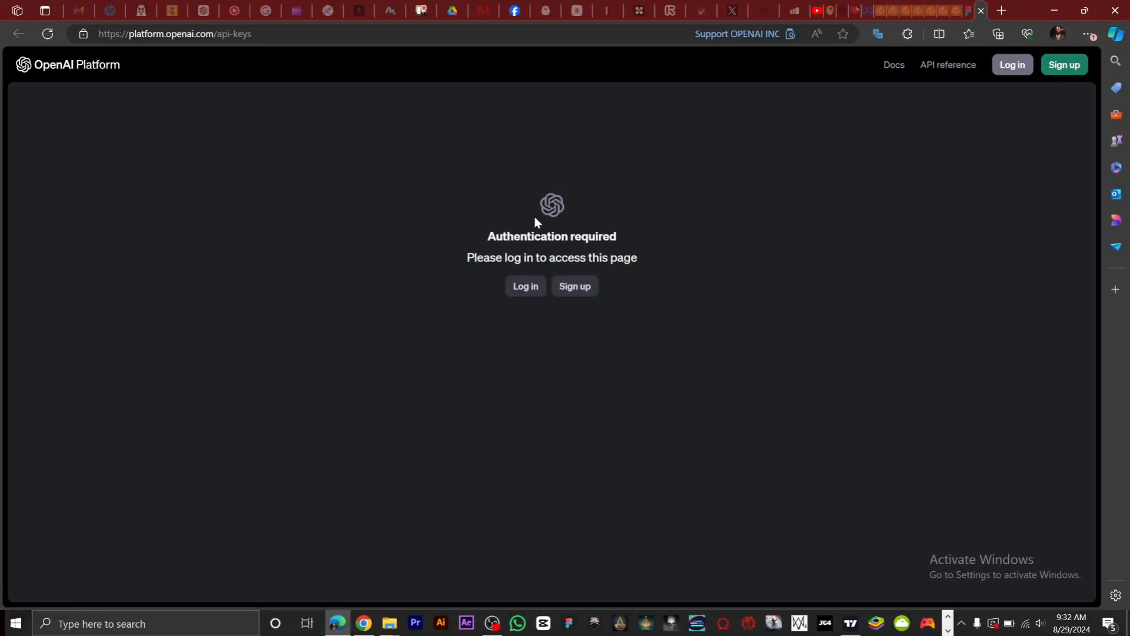
# Log in to the OpenAI Platform with the account's email address to reach the API keys page
pyautogui.click(526, 292)
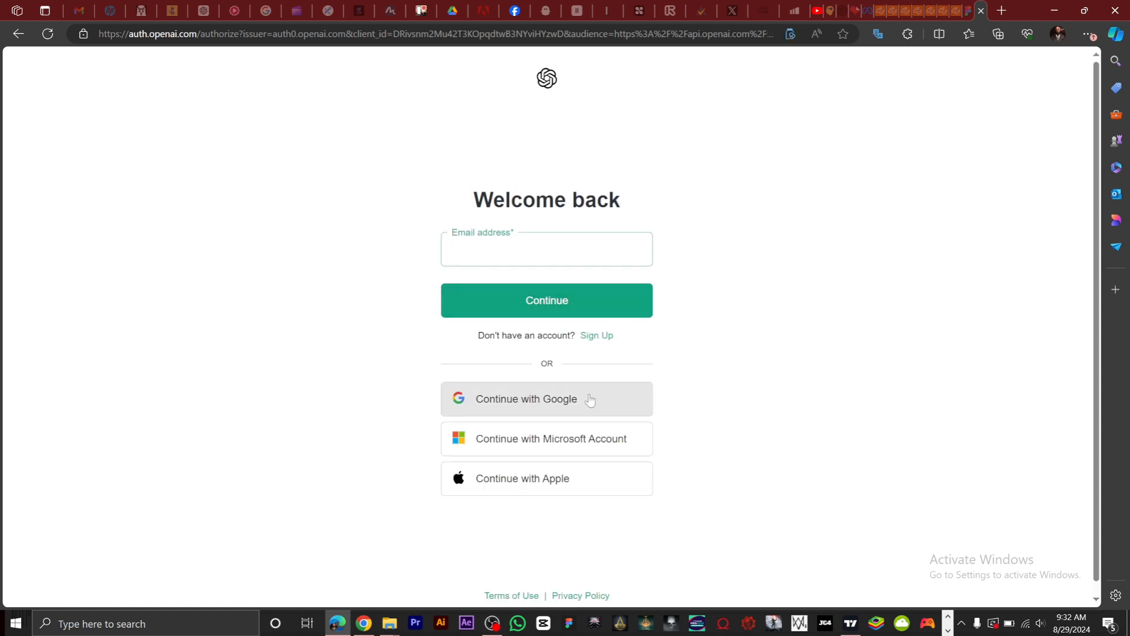
pyautogui.click(530, 249)
pyautogui.click(549, 301)
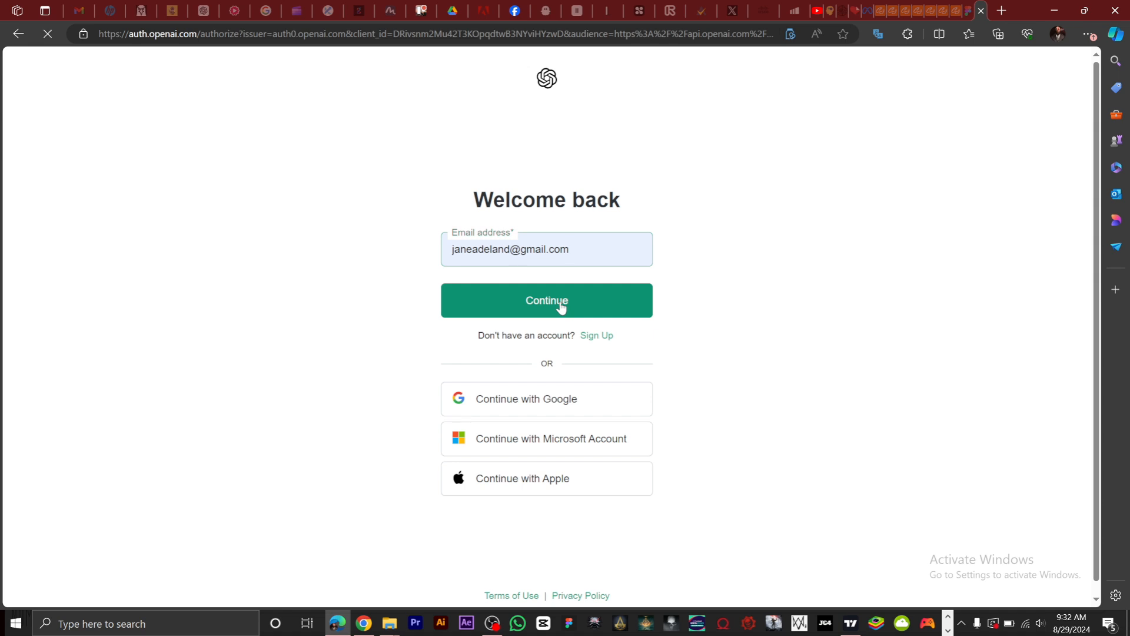
pyautogui.click(559, 303)
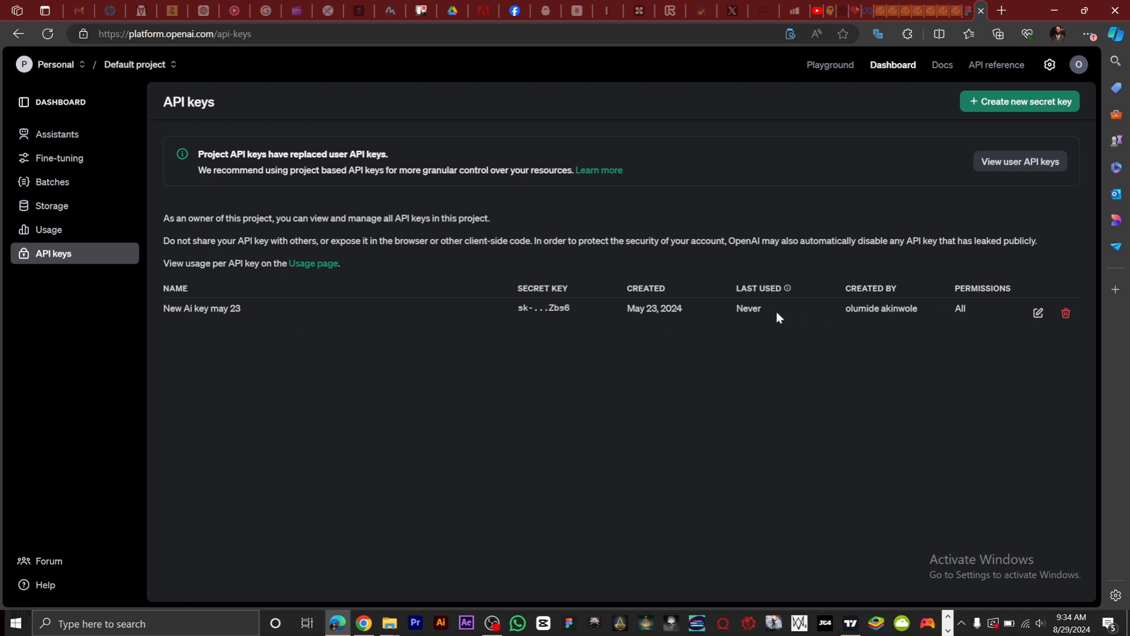
# View the user API keys of the OpenAI profile and create a new secret key there
pyautogui.click(1028, 165)
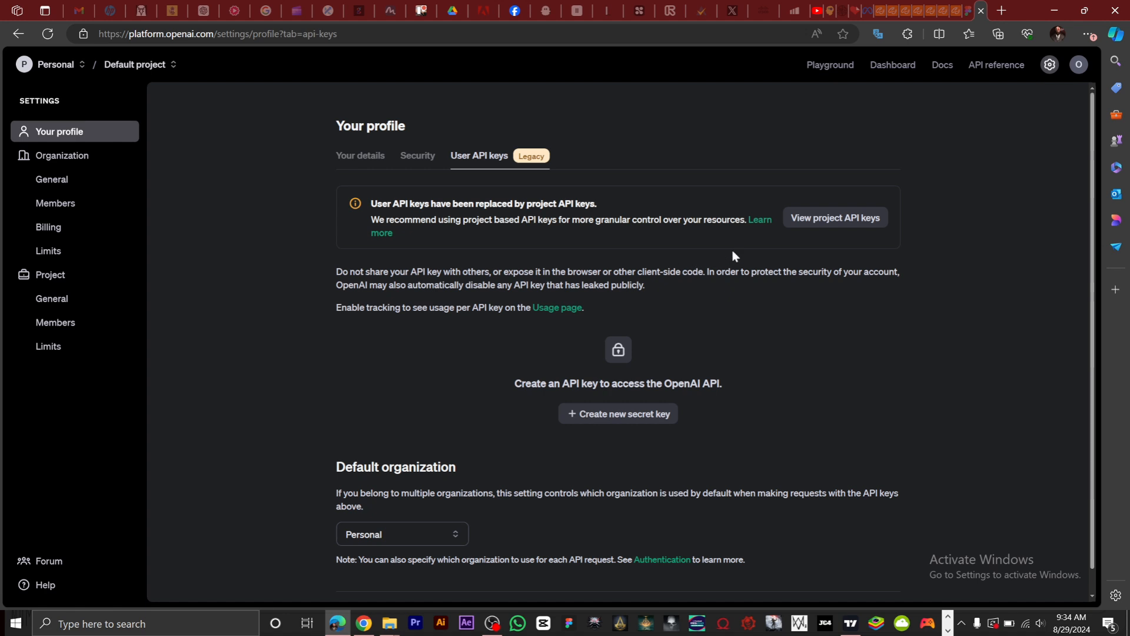
pyautogui.scroll(-1, 712, 285)
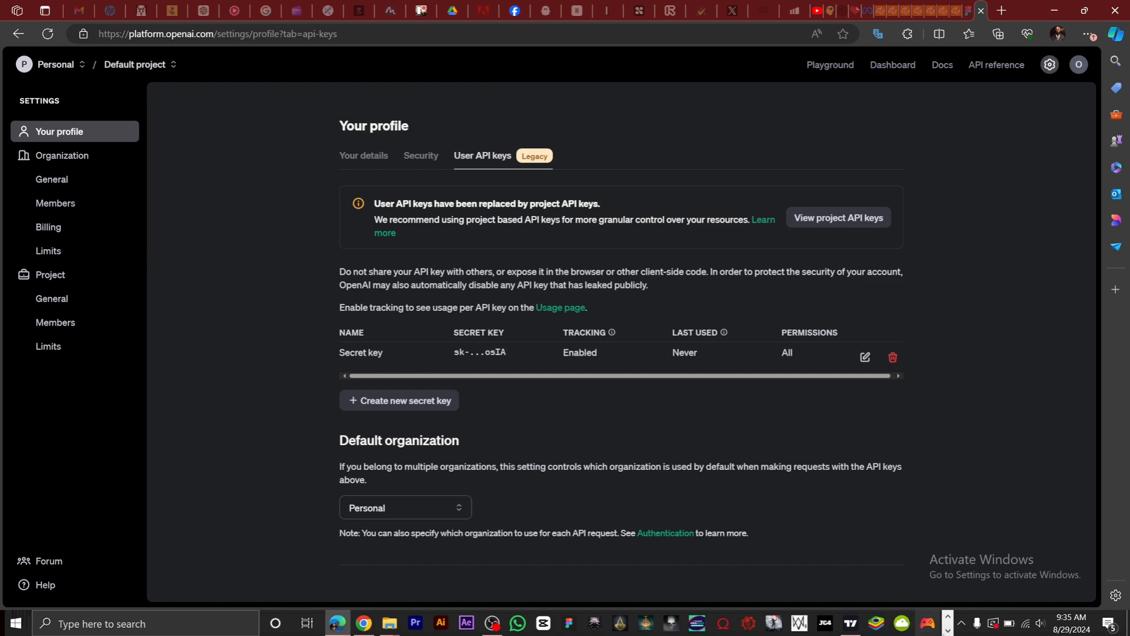
# Switch back to GPT4All, paste the OpenAI API key for the ChatGPT-4 model, and install it
pyautogui.click(340, 622)
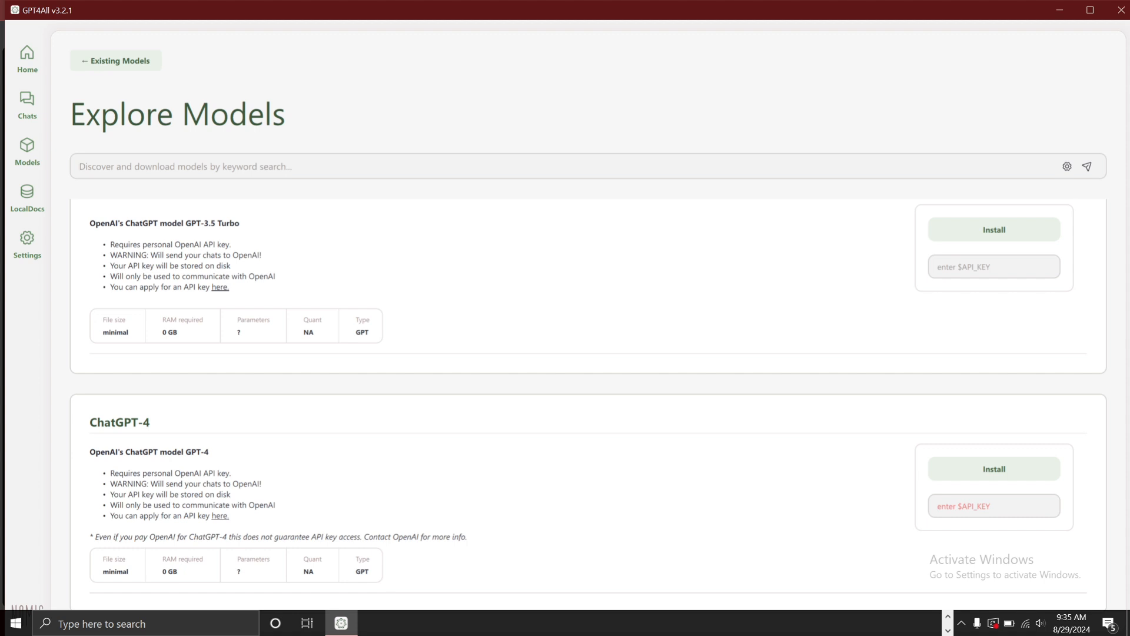
pyautogui.hotkey('ctrl', 'v')
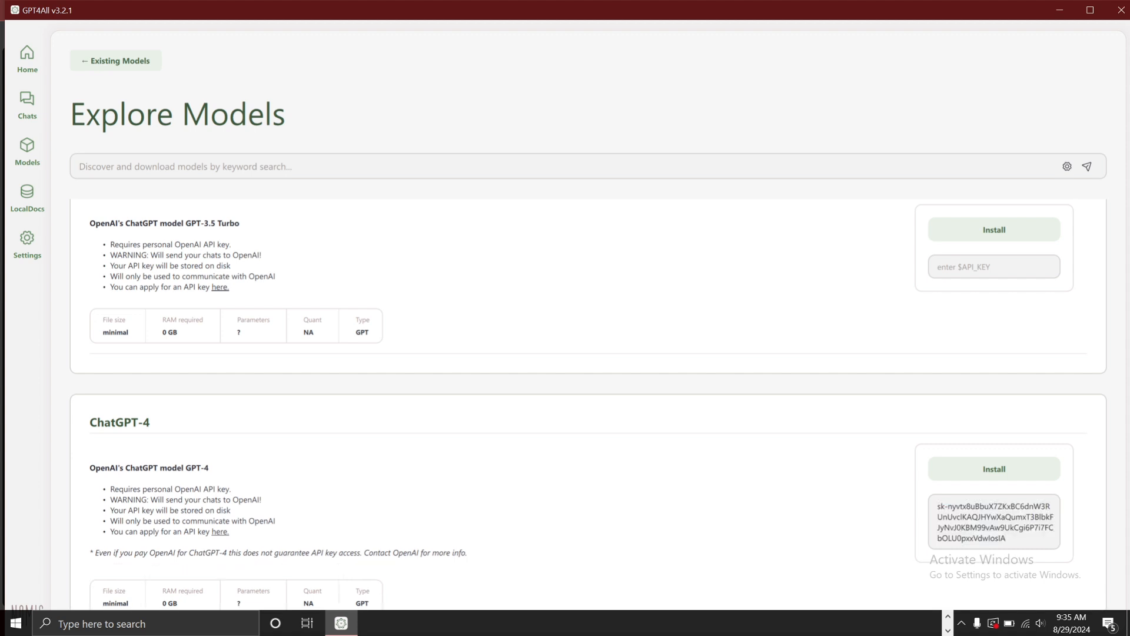
pyautogui.scroll(-1, 558, 457)
pyautogui.click(993, 445)
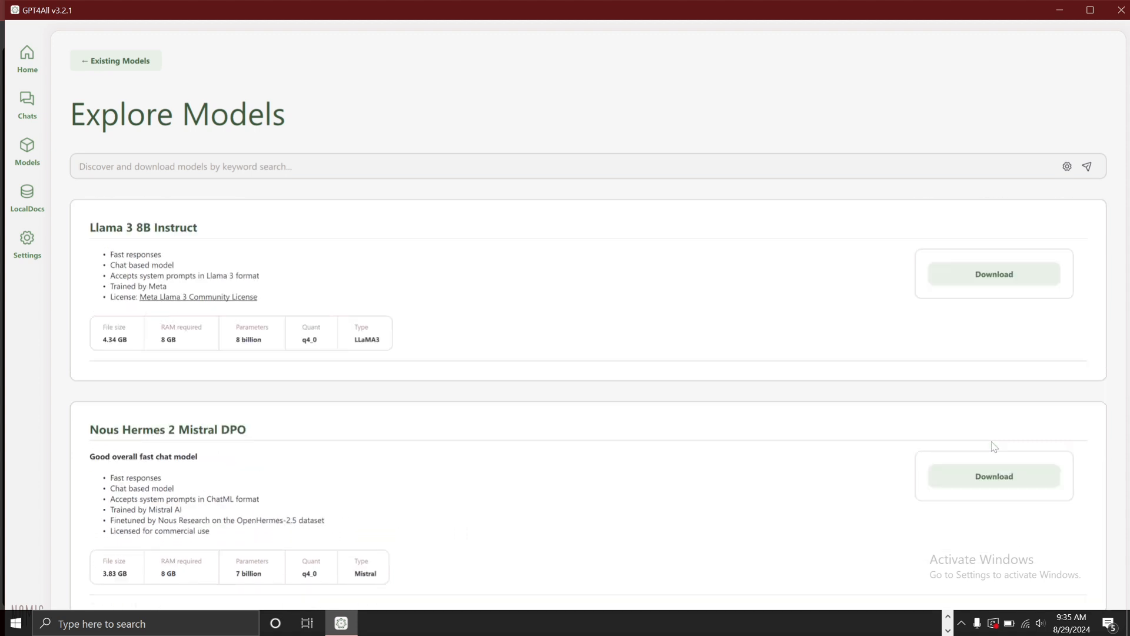
pyautogui.scroll(-1, 603, 530)
pyautogui.scroll(1, 603, 530)
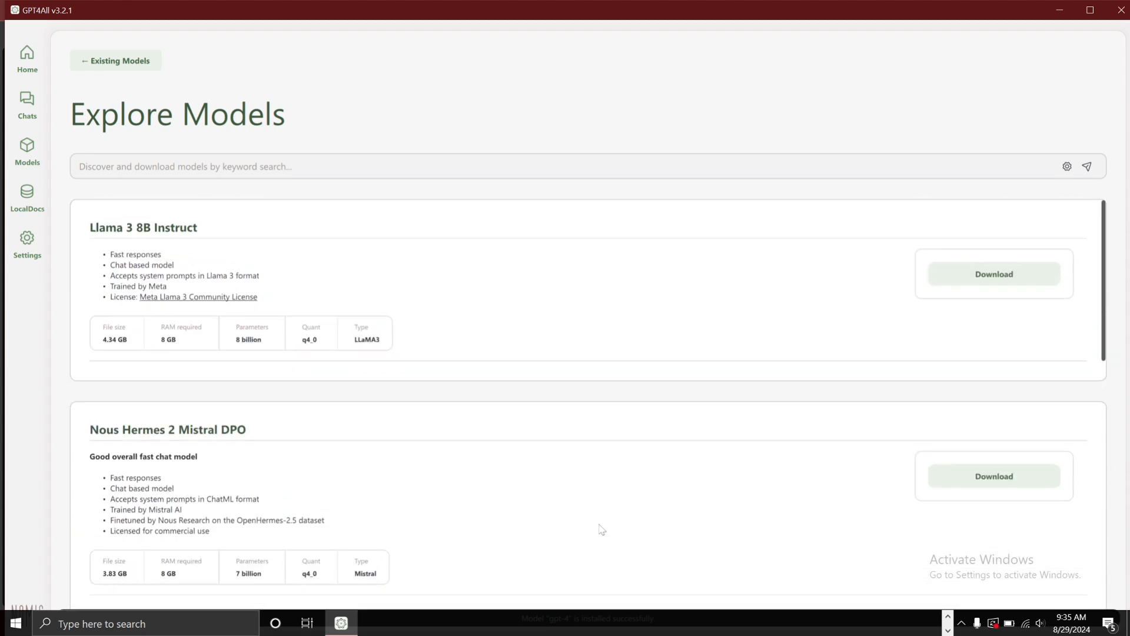
pyautogui.scroll(-1, 603, 528)
# Look over the chat view with its chat list and model controls, check the installed models, and return to the chat
pyautogui.click(27, 109)
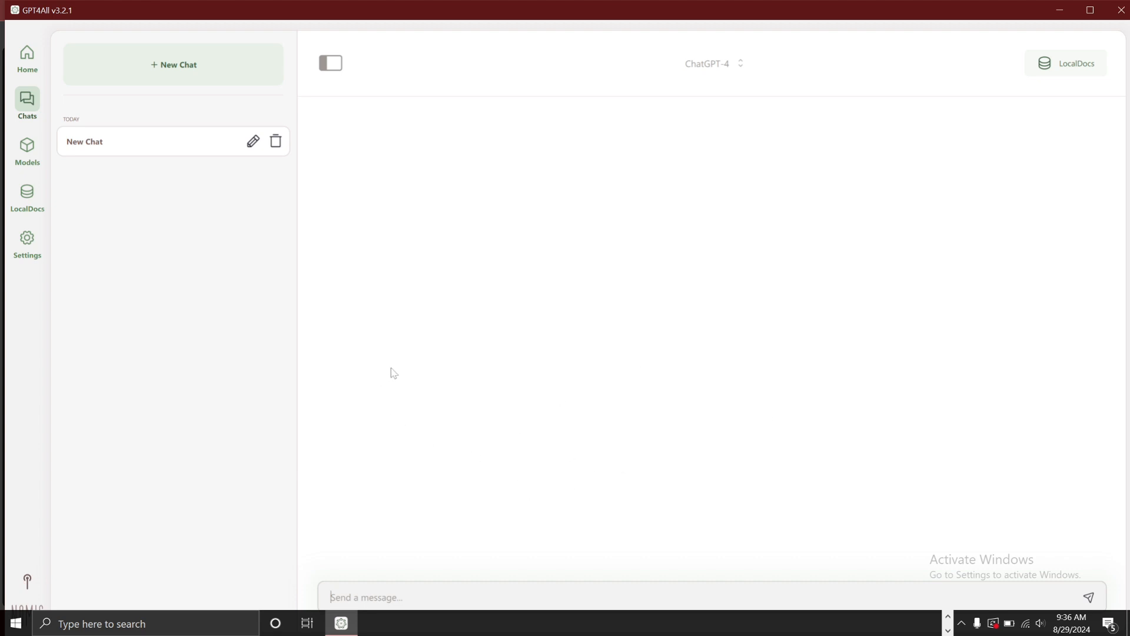
pyautogui.click(330, 63)
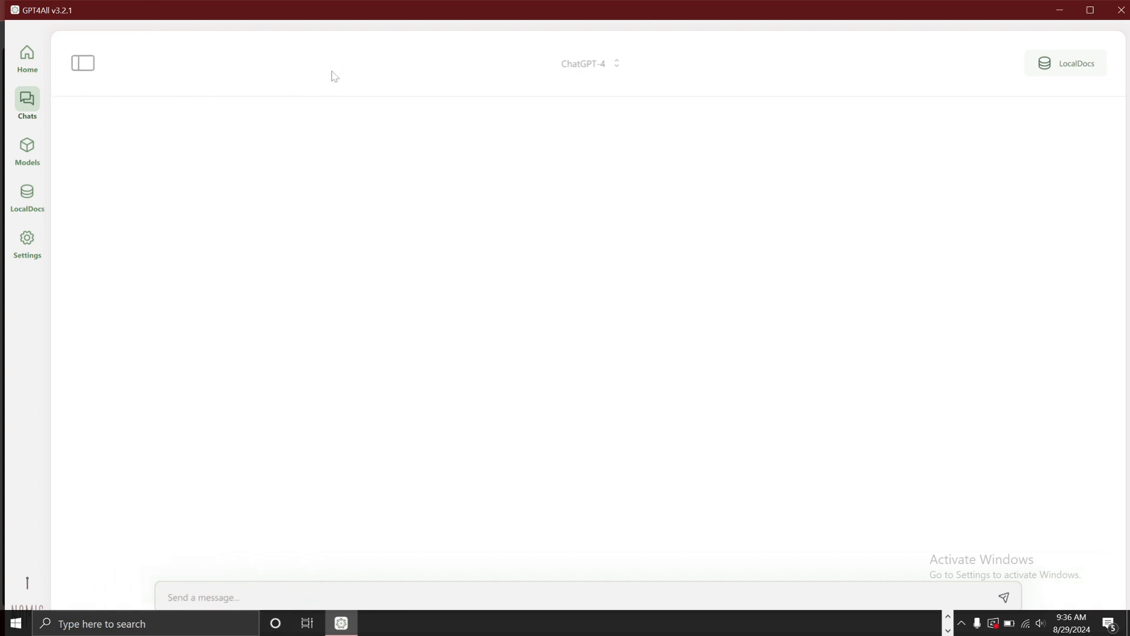
pyautogui.click(84, 66)
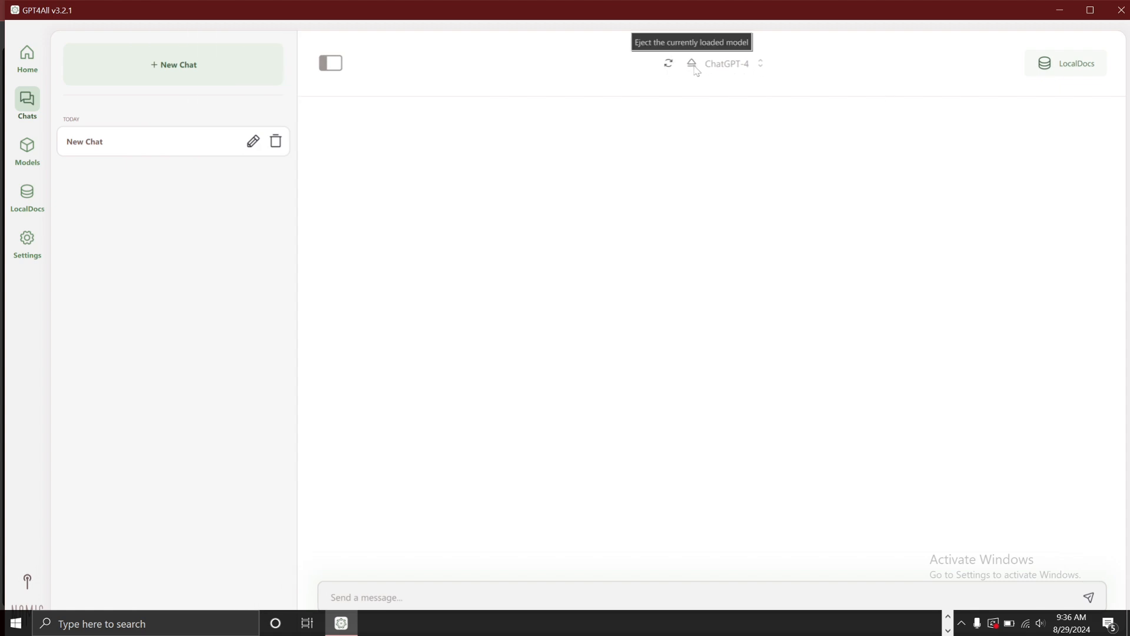
pyautogui.click(692, 63)
pyautogui.click(27, 147)
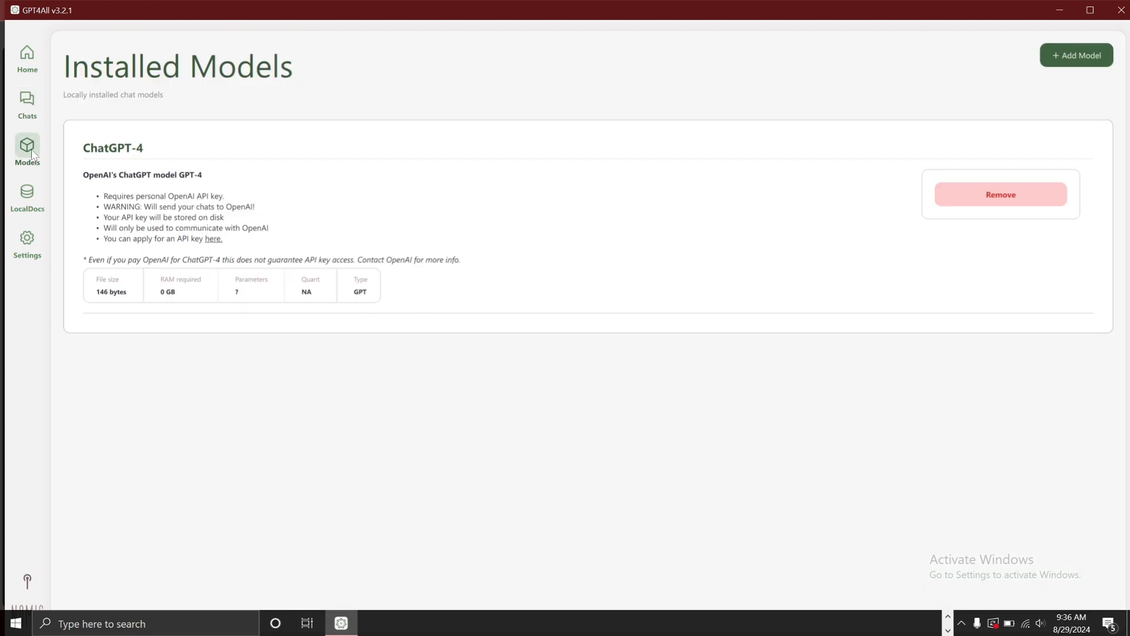
pyautogui.click(27, 106)
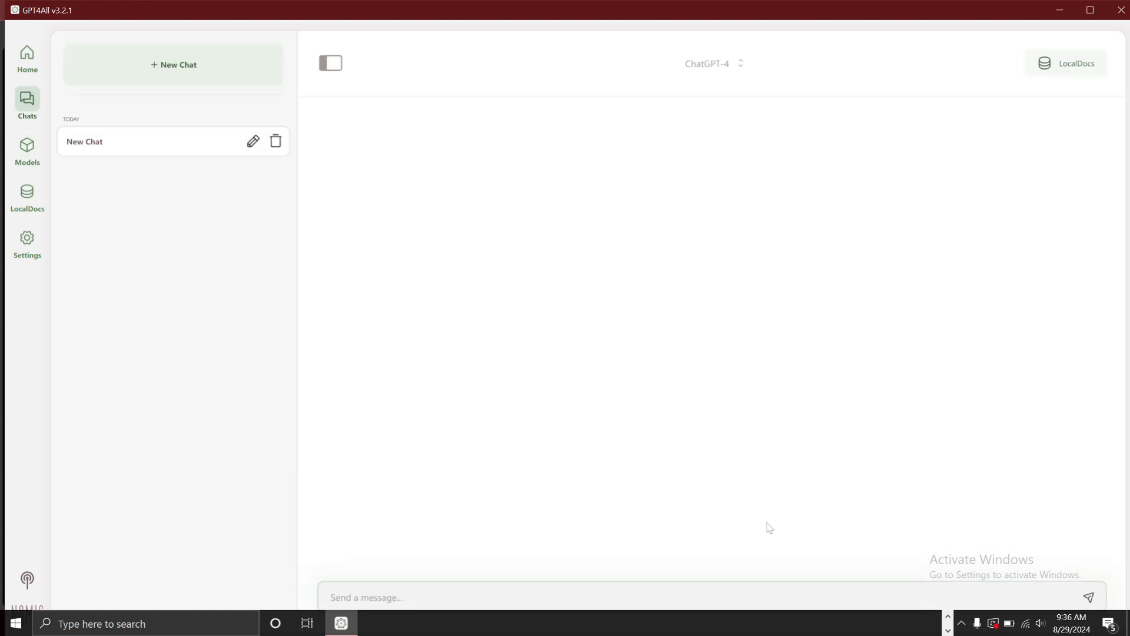